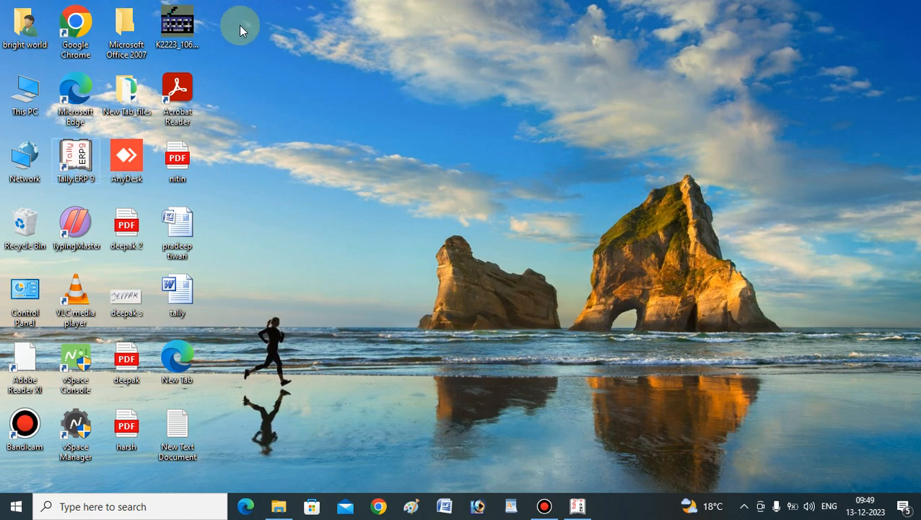
right_click(274, 110)
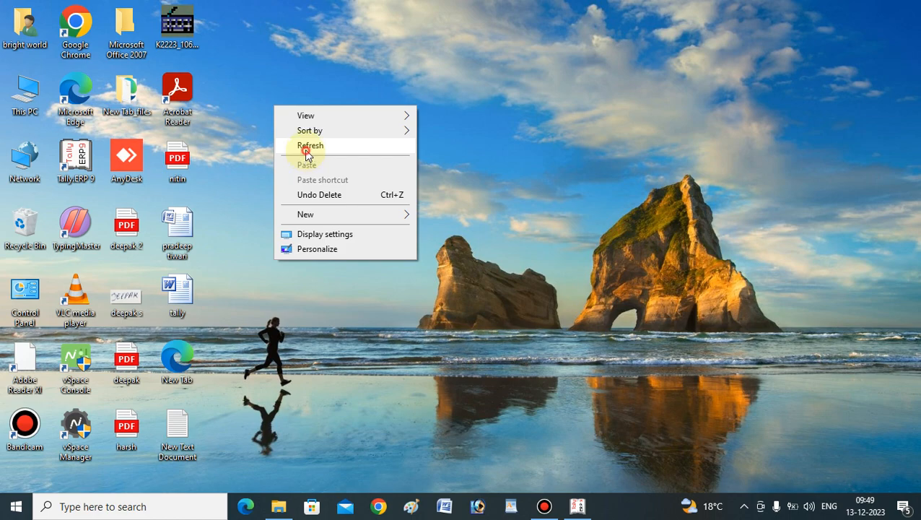
left_click(309, 148)
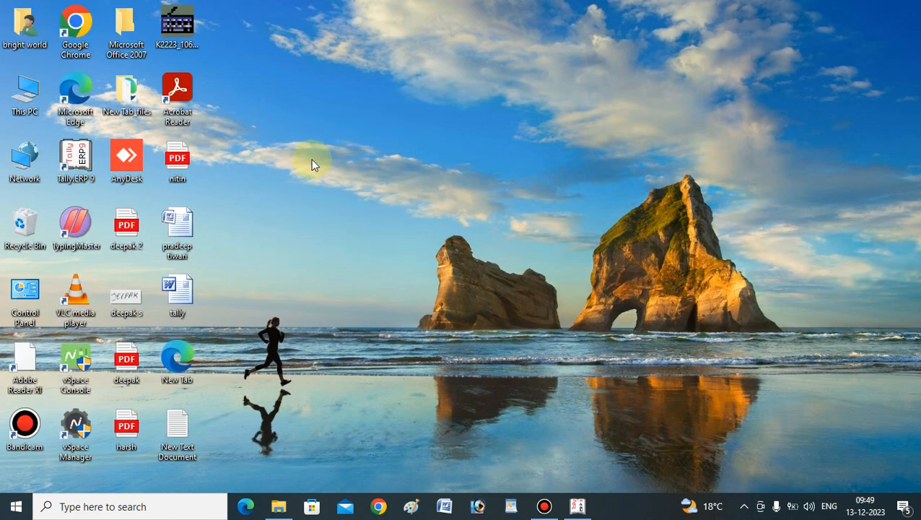
right_click(313, 207)
left_click(342, 246)
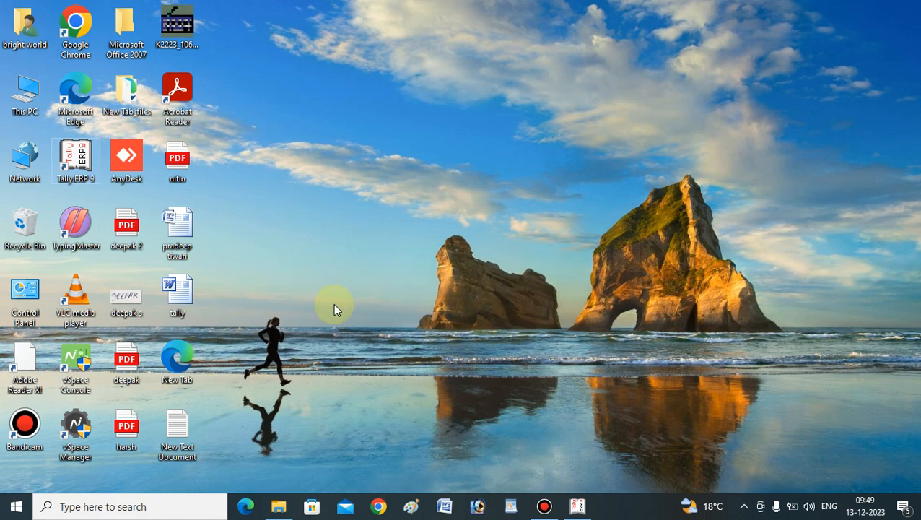
Switch to Tally.ERP 9 and display the Day Book for Bright World Computer Institute
left_click(580, 509)
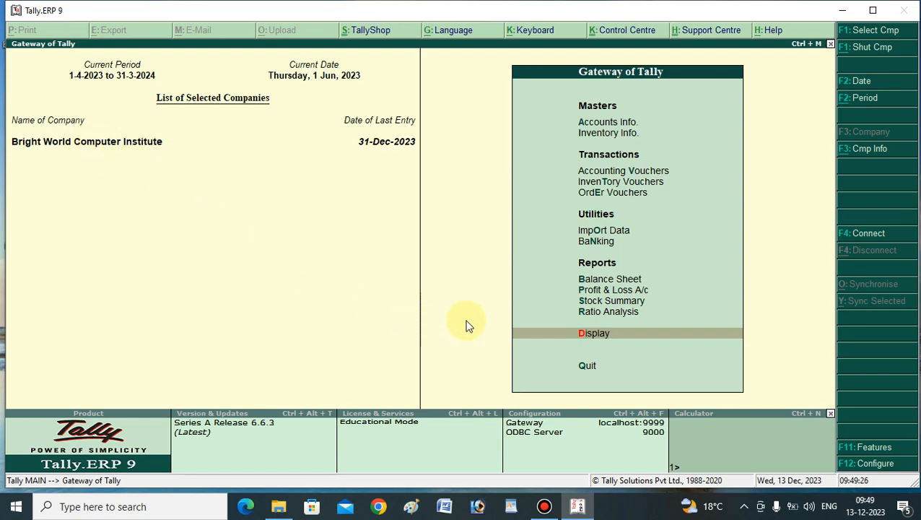
left_click(587, 336)
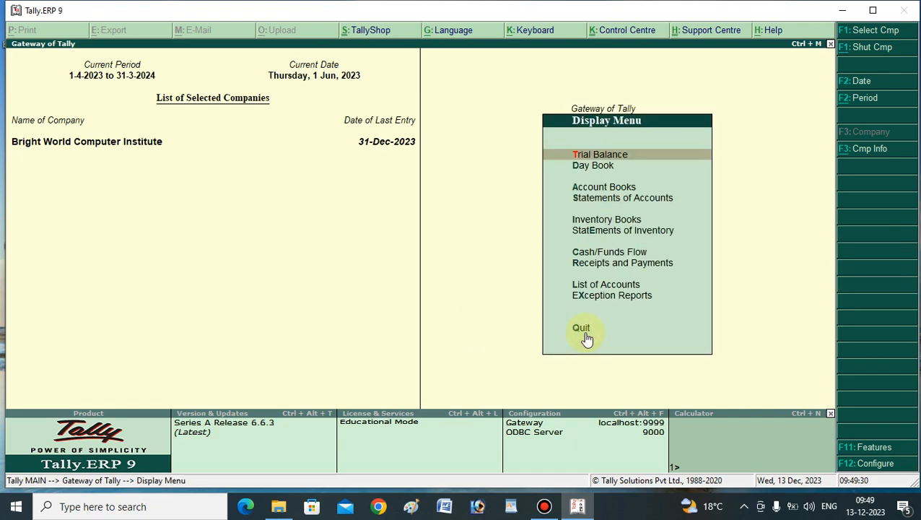
left_click(592, 165)
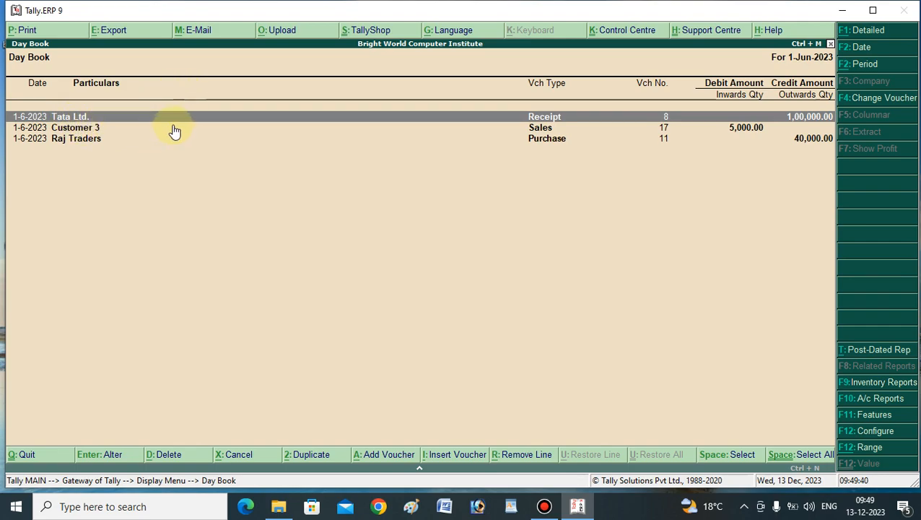
Open the Tata Ltd. receipt voucher from the Day Book, check its date and amounts, and return to the Gateway of Tally without saving
double_click(778, 119)
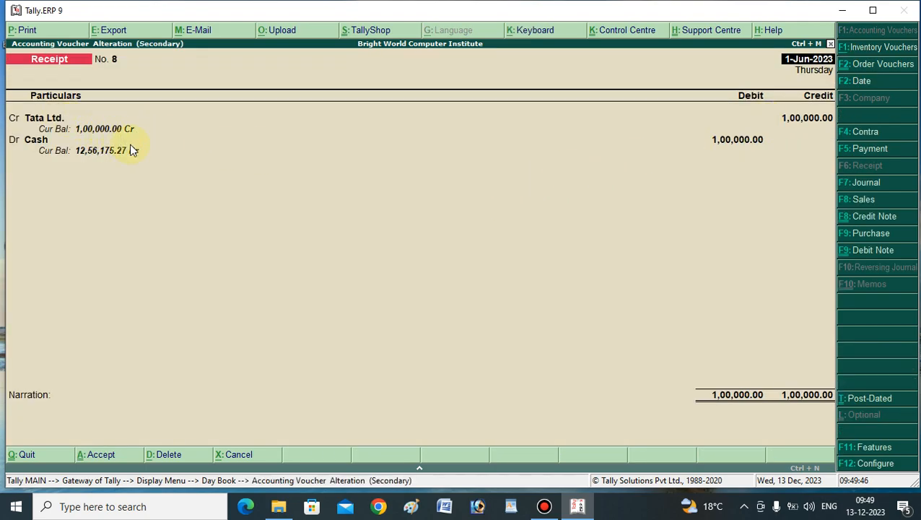
left_click(801, 122)
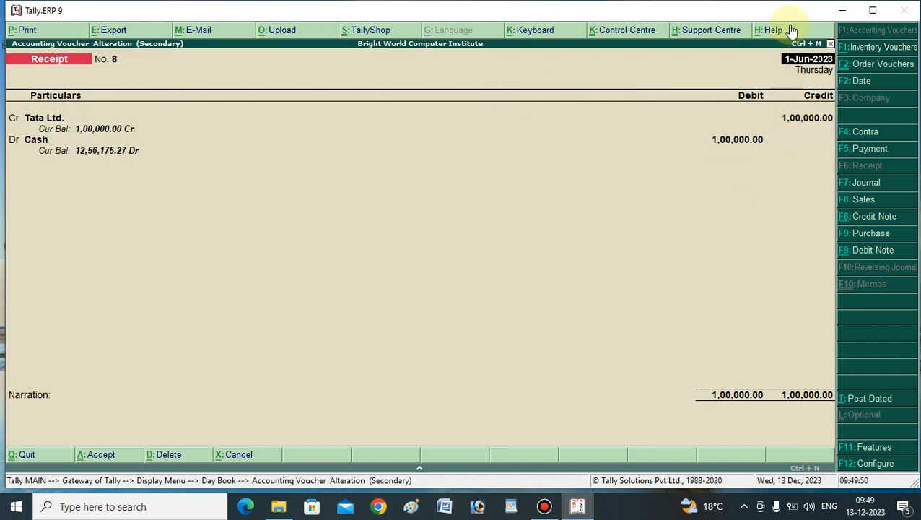
left_click(798, 62)
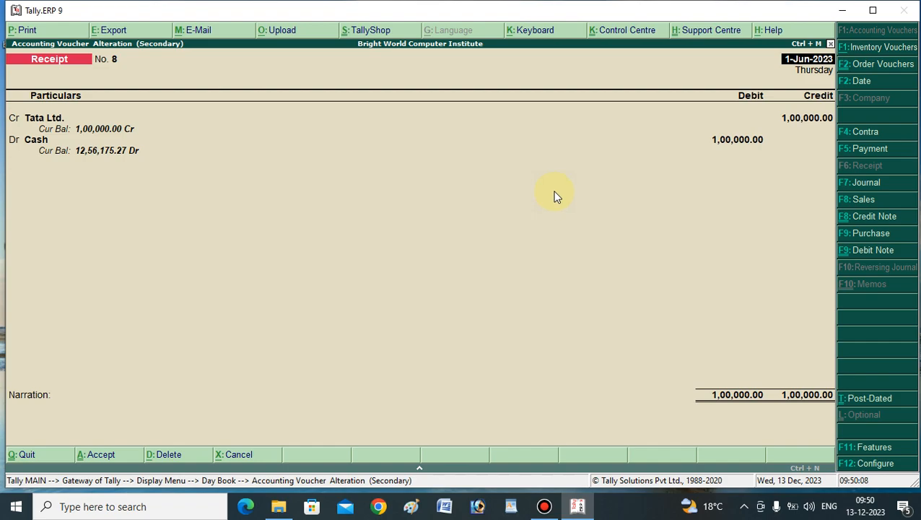
key("BackSpace")
key("Escape")
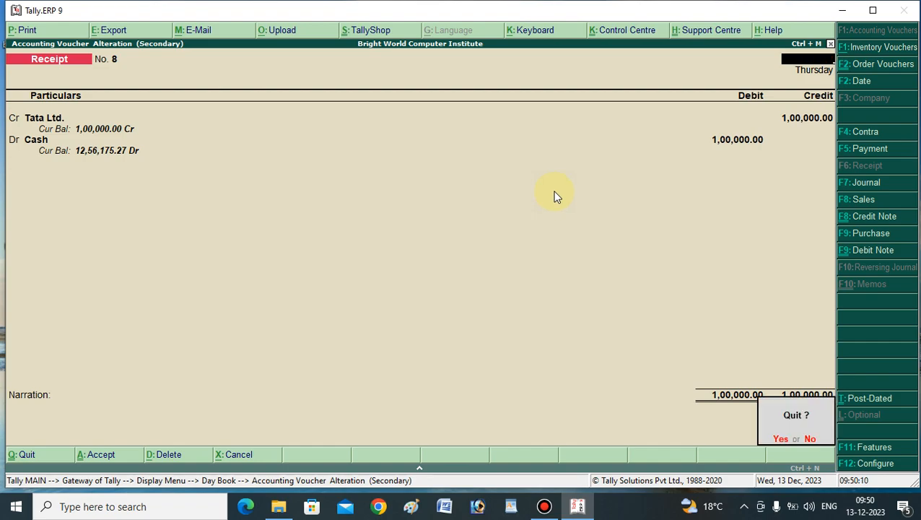
key("y")
key("Escape")
key("Escape")
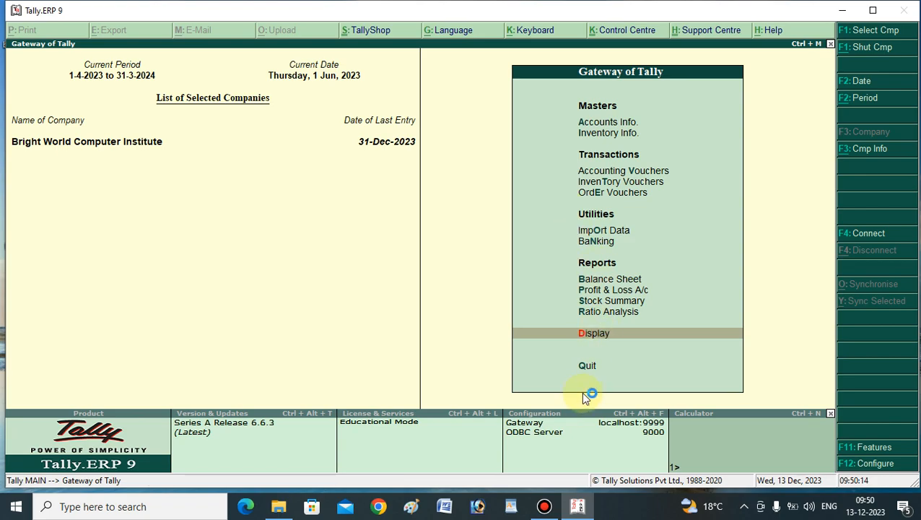
Display the ledger interest calculation statement for Tata Ltd
left_click(589, 338)
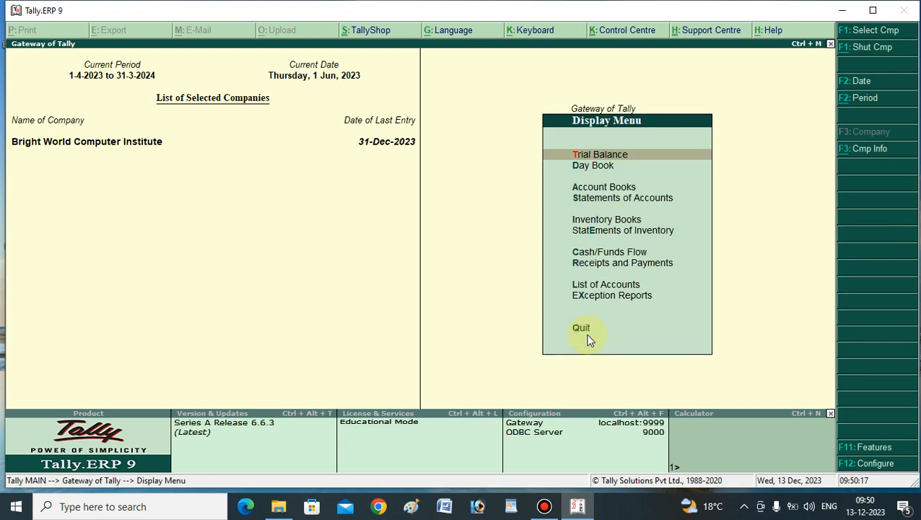
left_click(601, 198)
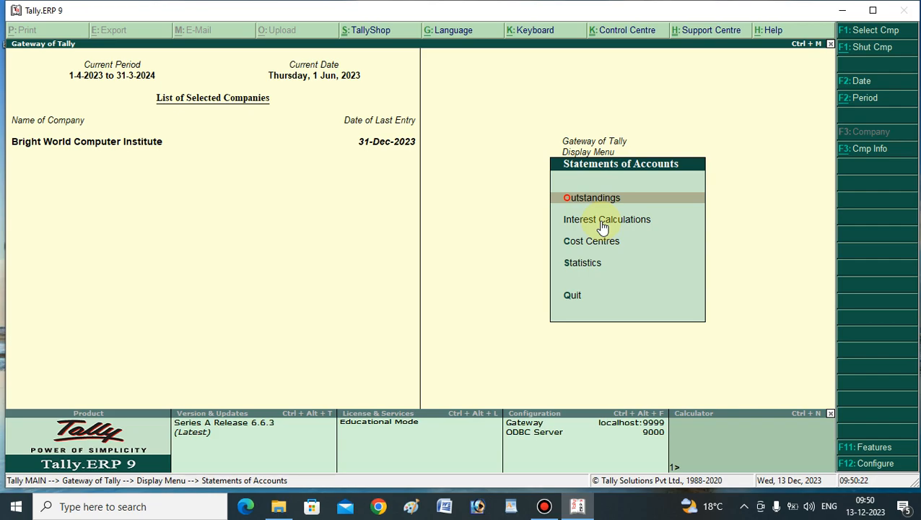
left_click(603, 227)
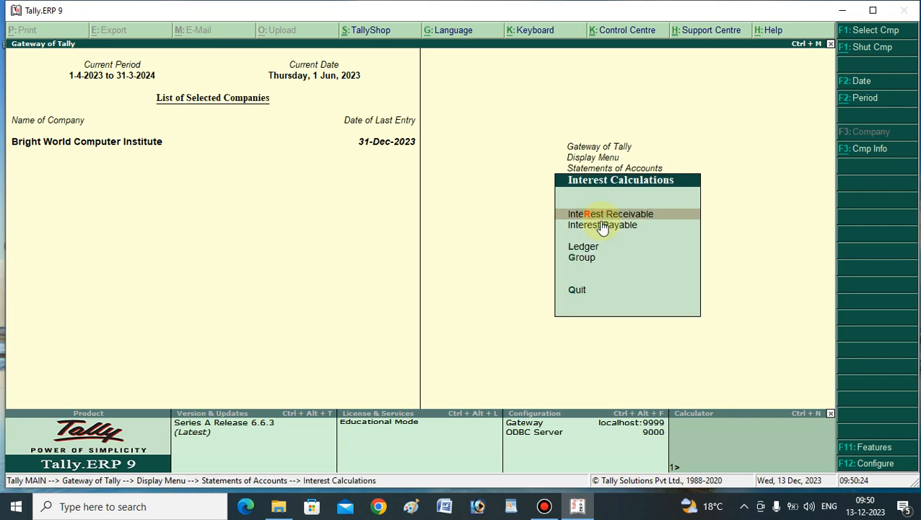
left_click(590, 252)
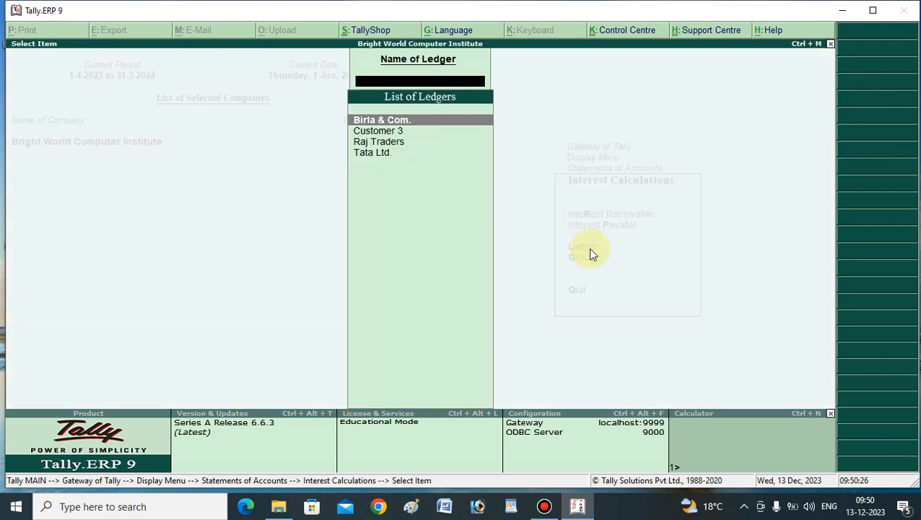
left_click(381, 160)
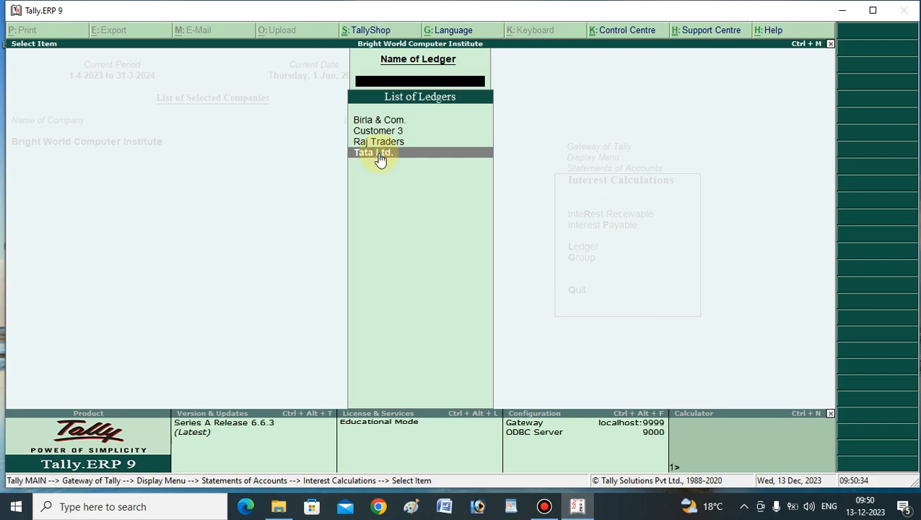
left_click(380, 160)
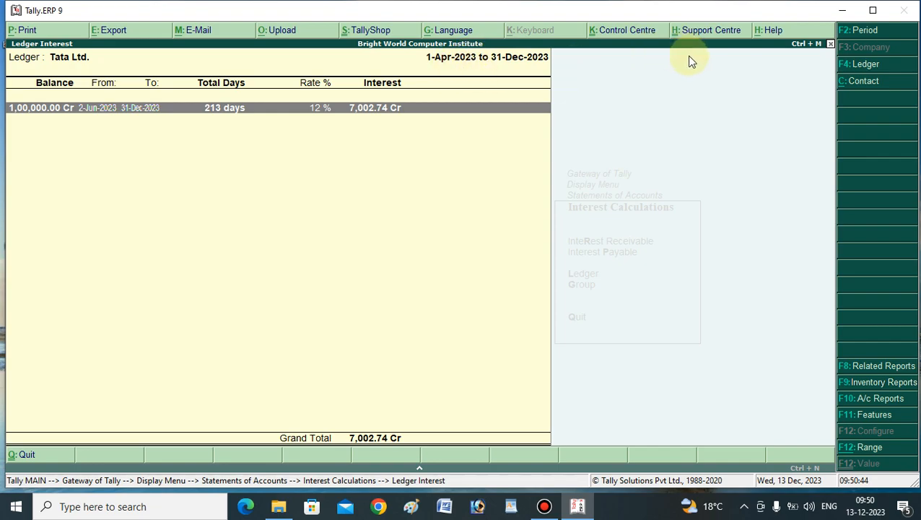
Set the Tata Ltd. interest report period from 1-6-2023 to 1-1-2024, review the interest, and return to the Gateway of Tally
left_click(862, 32)
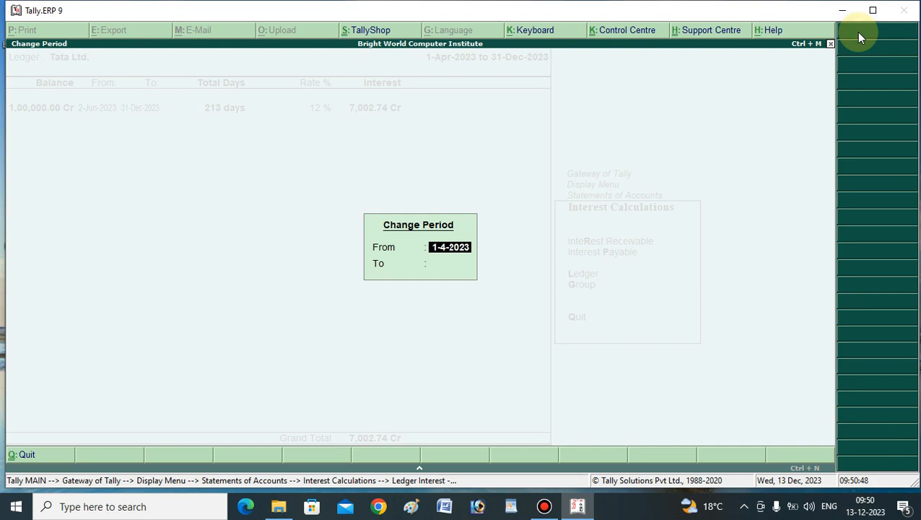
type("1-6")
key("Return")
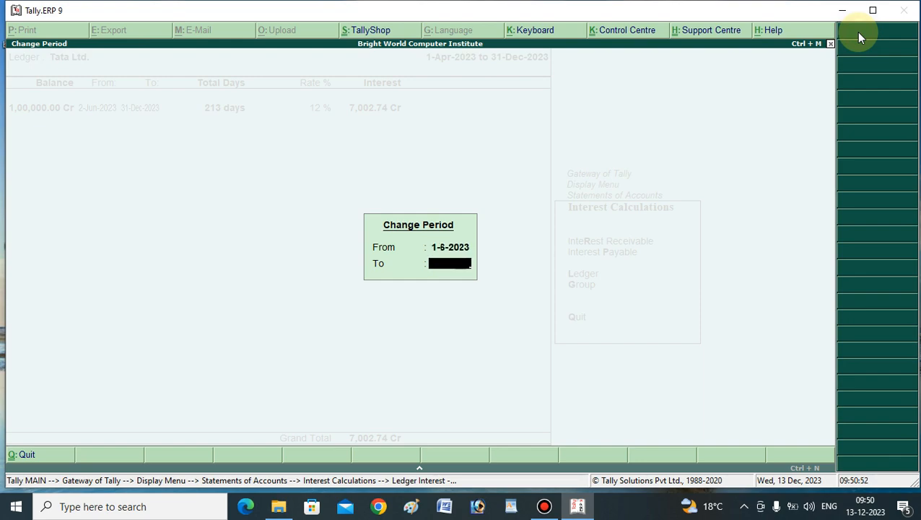
type("1.1")
key("Return")
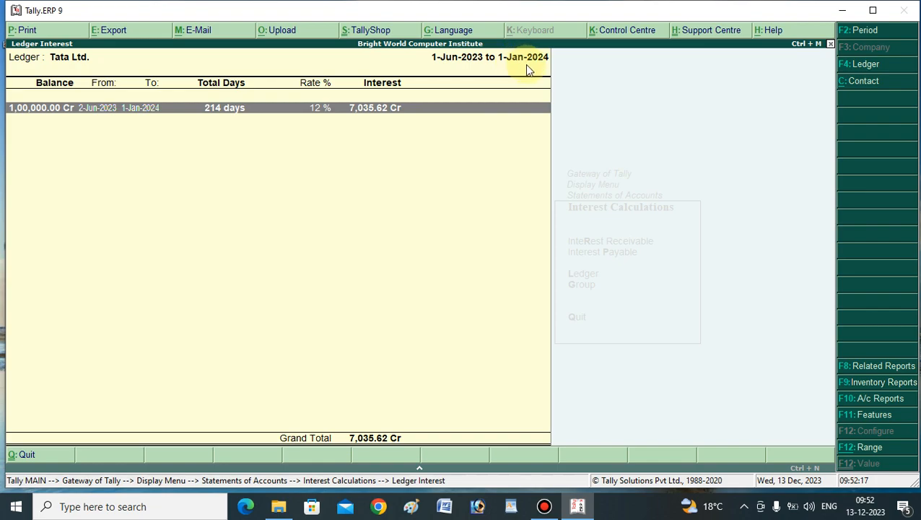
key("Escape")
key("Escape")
key("Escape")
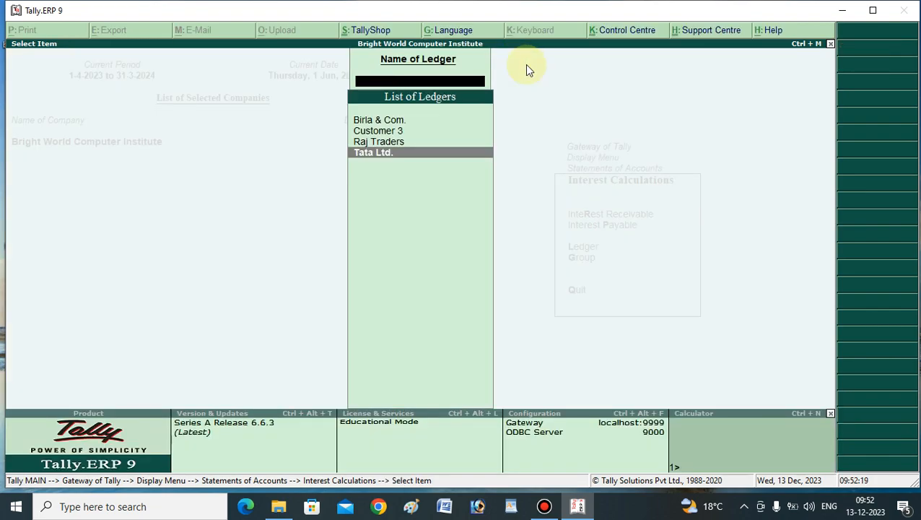
key("Escape")
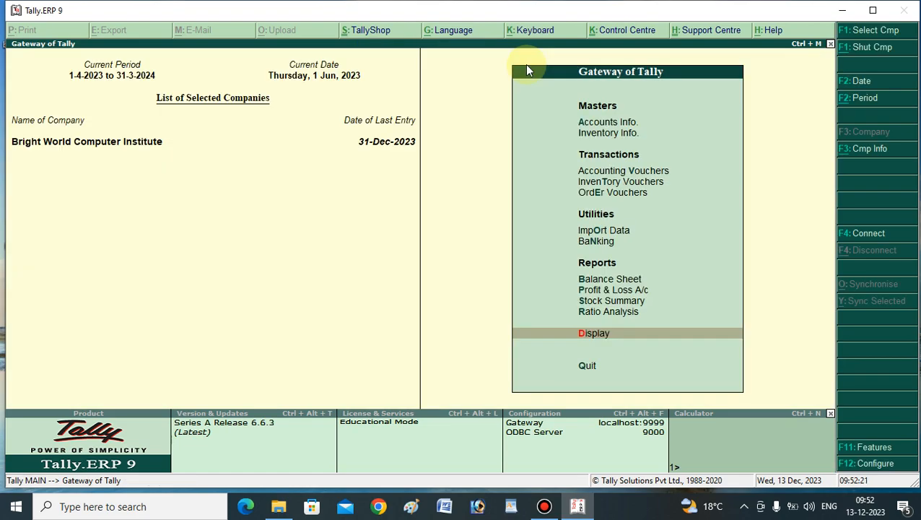
Open the existing Interest on Loan ledger for alteration from the accounts masters
key("Down")
key("Down")
key("Down")
key("Up")
key("Return")
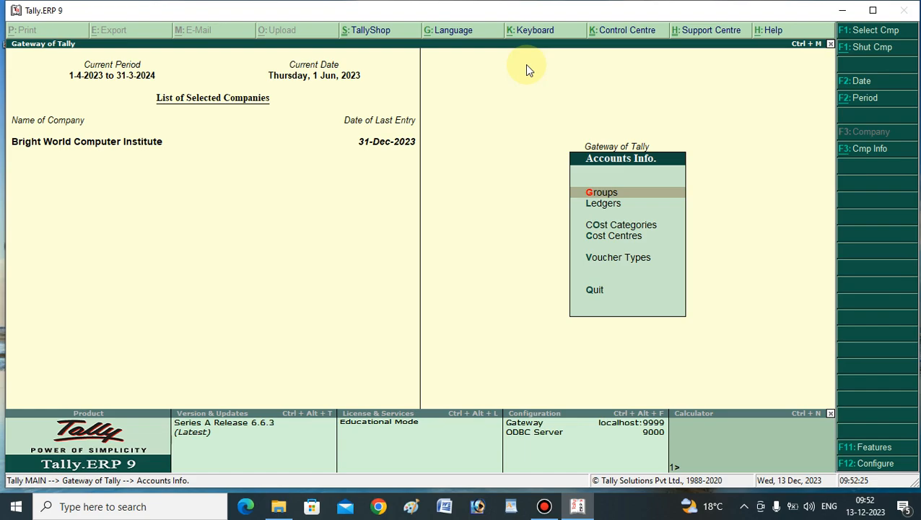
key("Down")
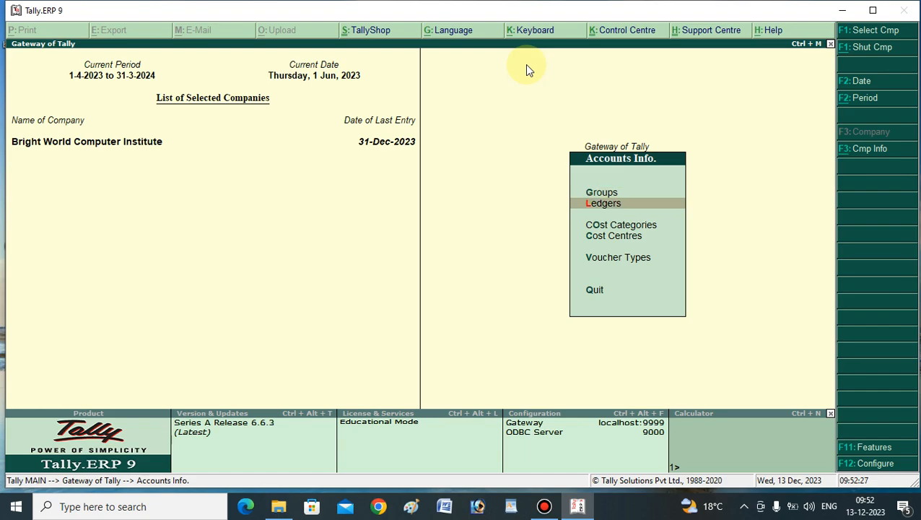
key("Return")
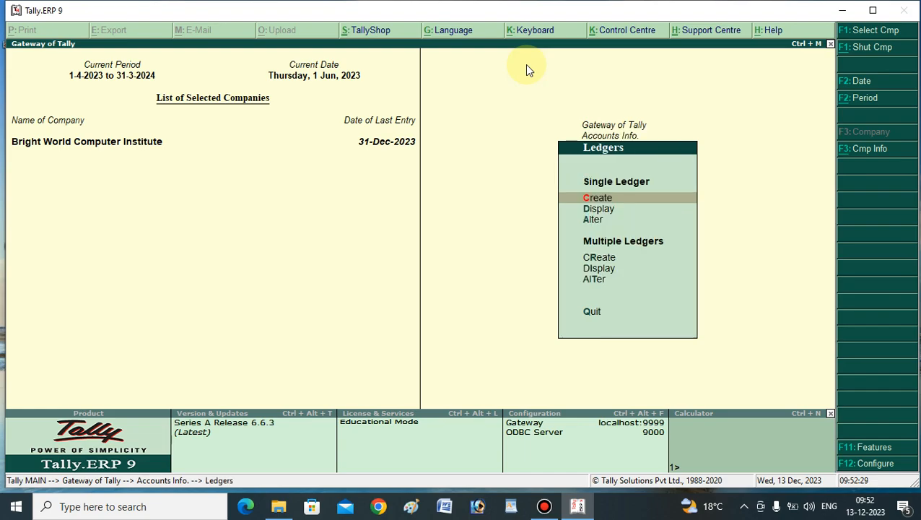
key("Down")
key("Down")
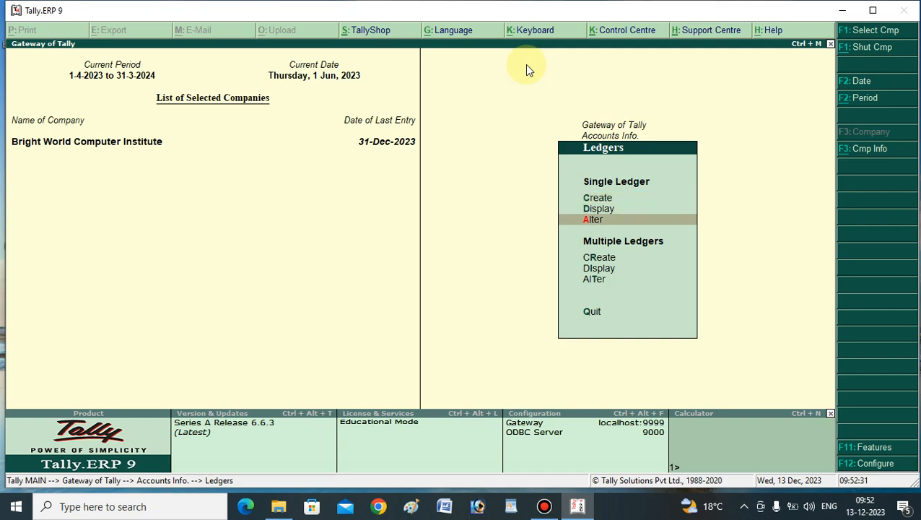
key("Return")
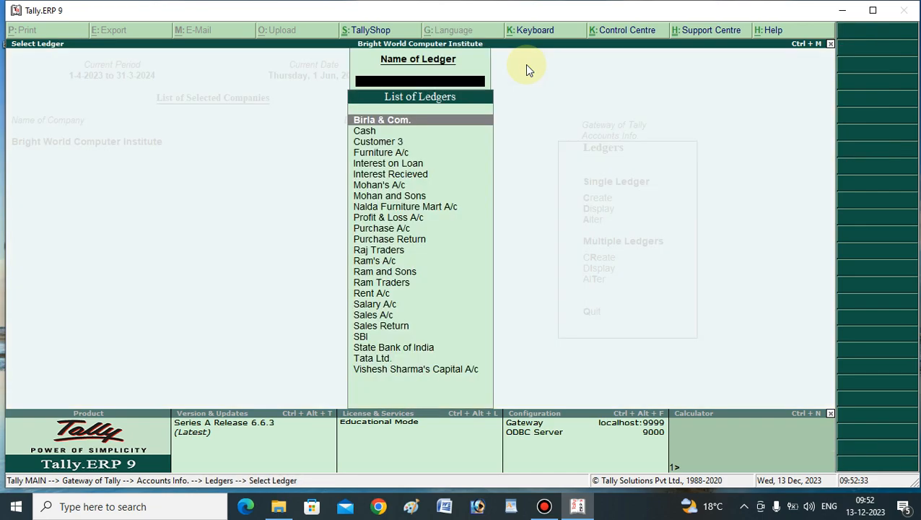
type("In")
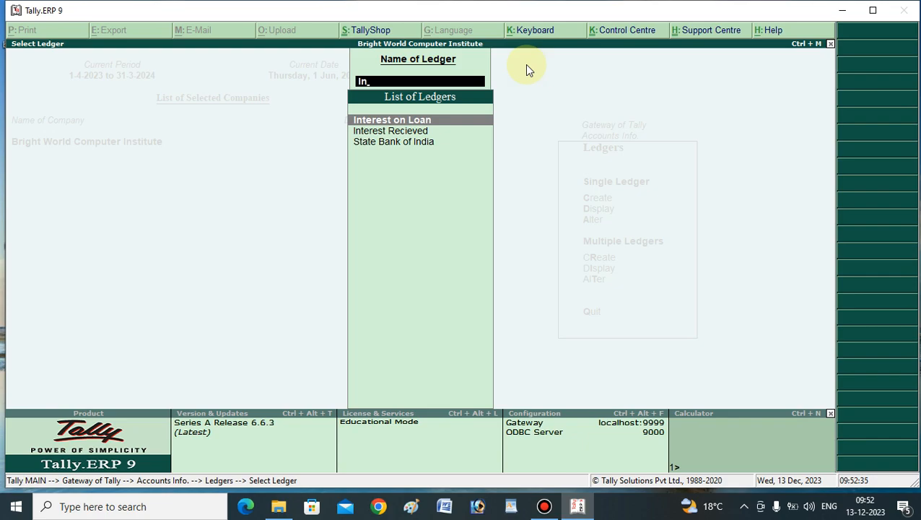
key("Return")
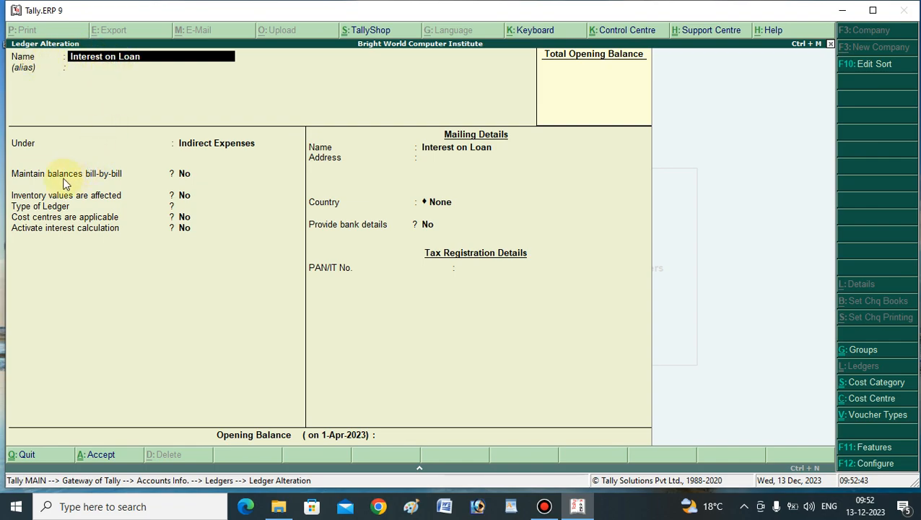
Review the parent group and remaining settings of the Interest on Loan ledger, and quit without saving
left_click(45, 141)
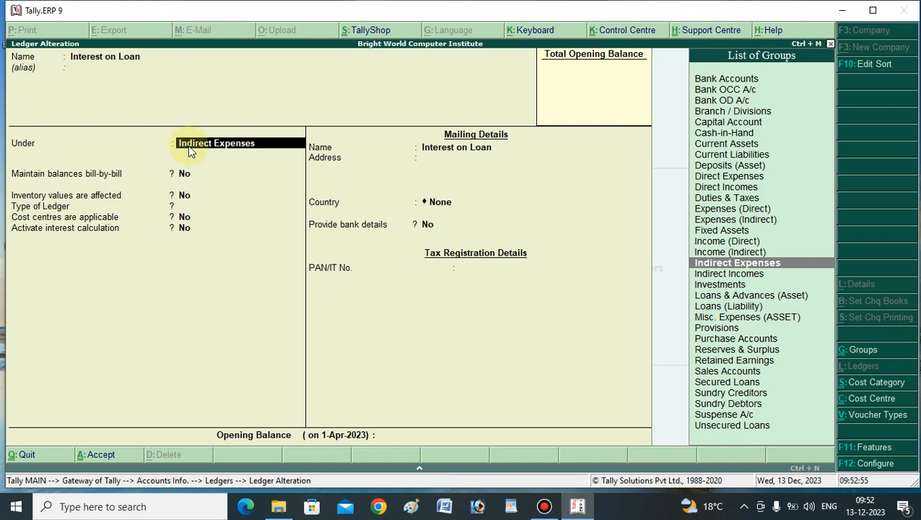
key("Return")
key("Return")
key("Return")
key("Return")
key("Return")
key("Return")
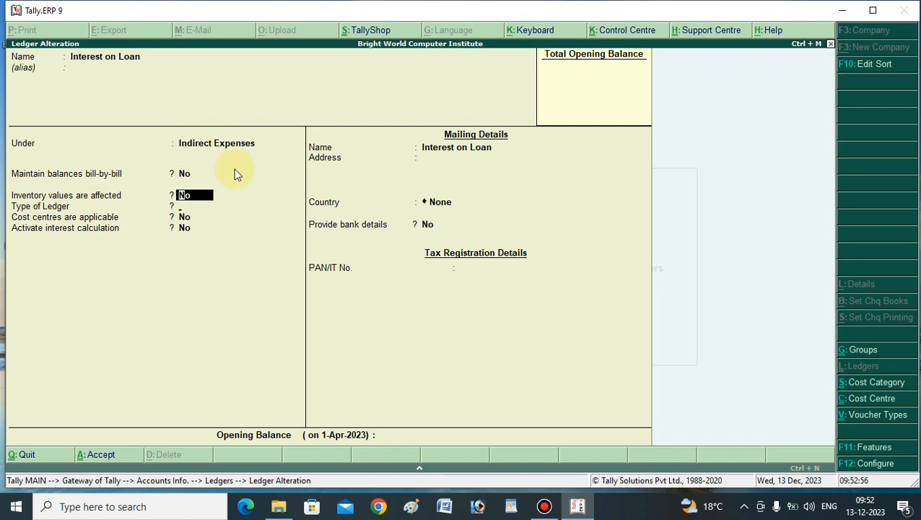
key("Return")
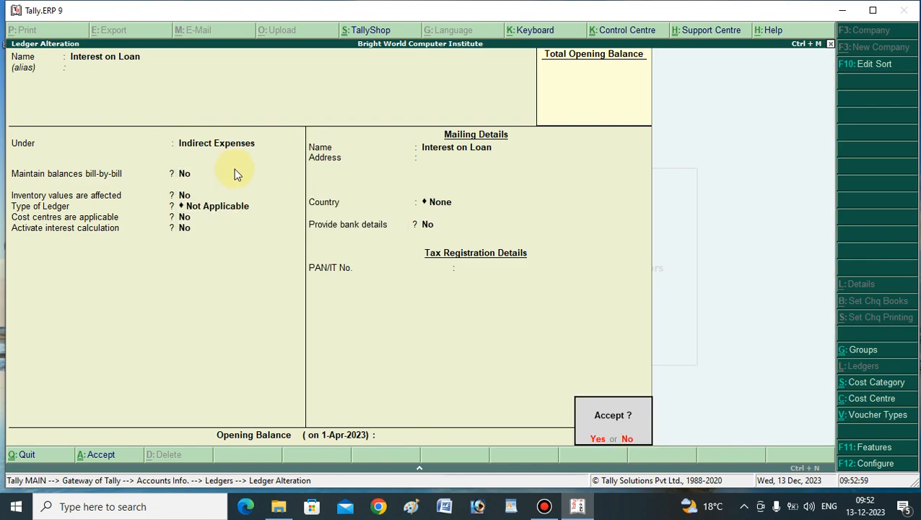
key("Escape")
key("Escape")
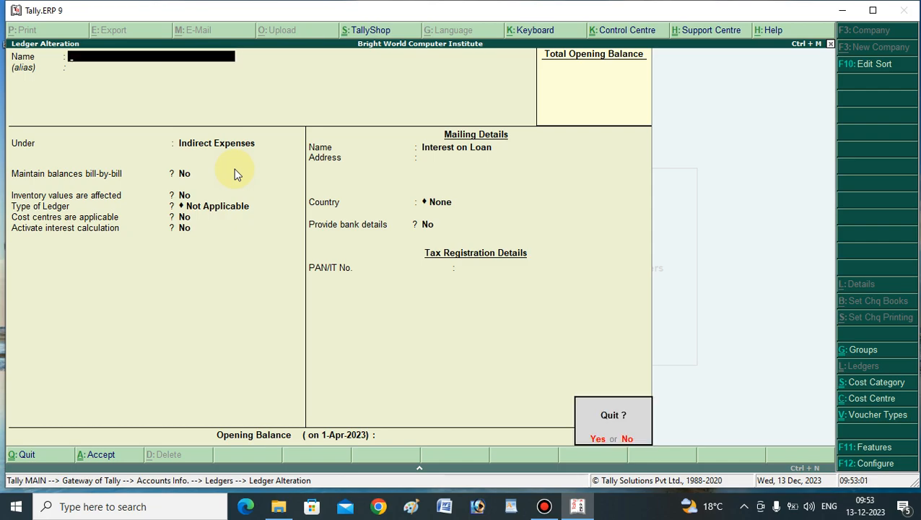
key("Return")
key("Escape")
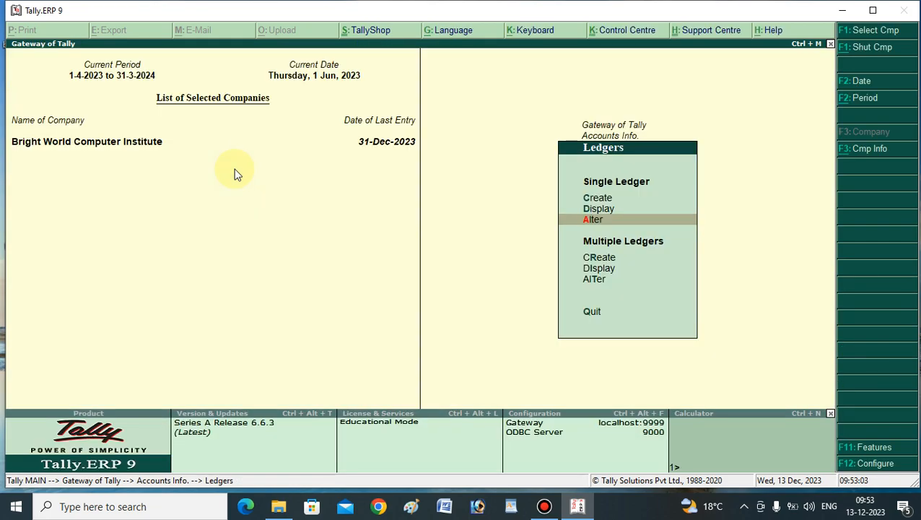
Return to the Gateway of Tally and open a new journal voucher under accounting vouchers
key("Up")
key("Up")
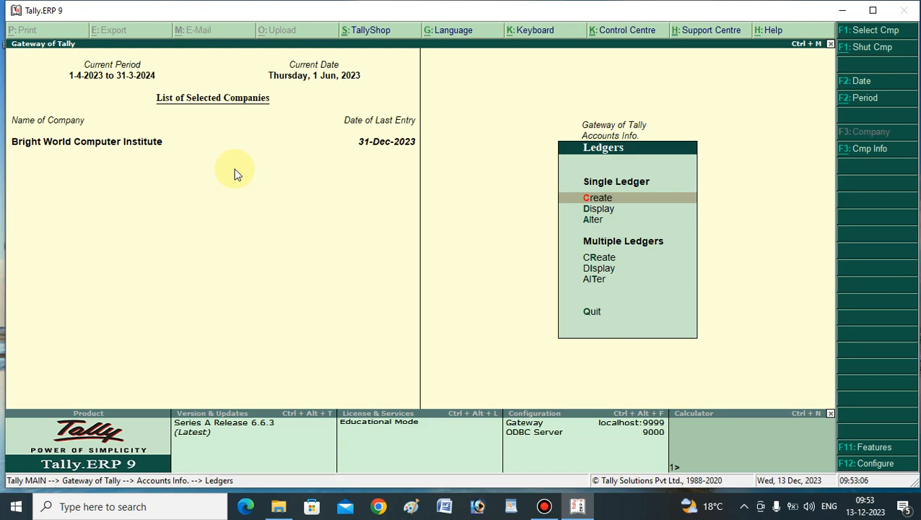
key("Escape")
key("Escape")
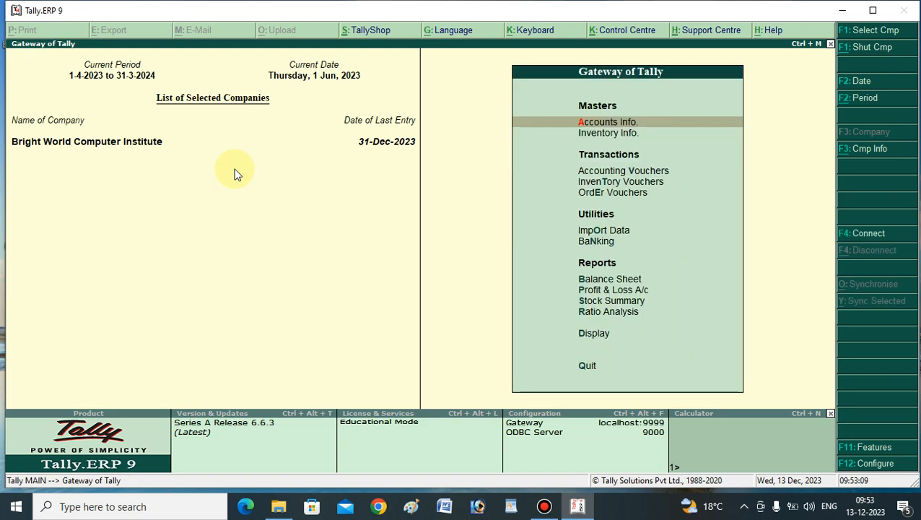
key("Down")
key("Down")
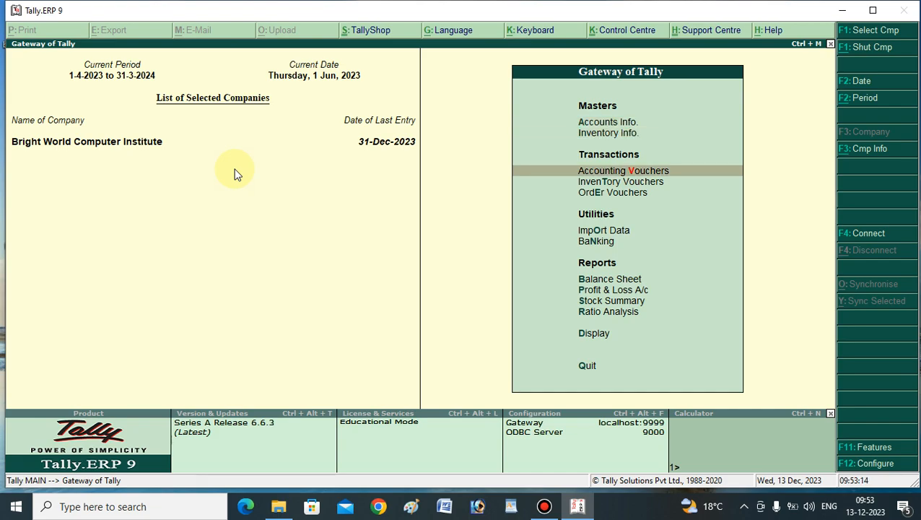
key("Return")
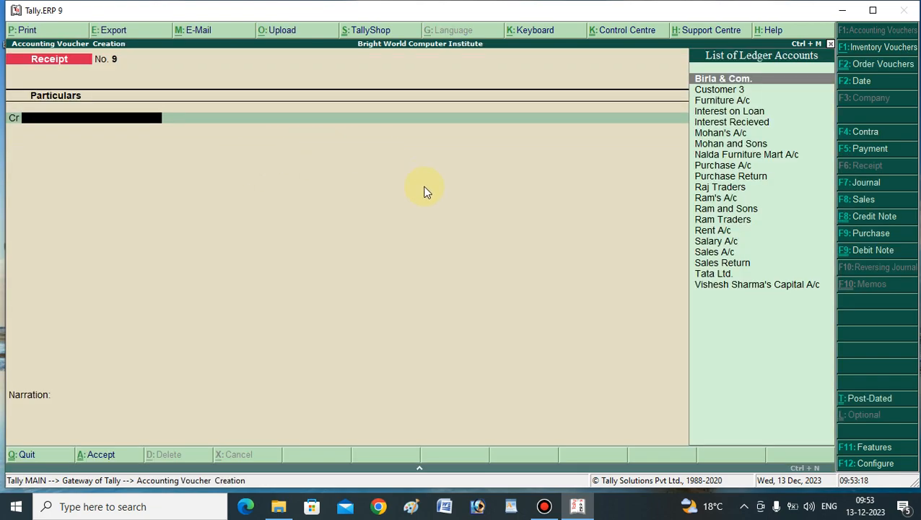
left_click(864, 185)
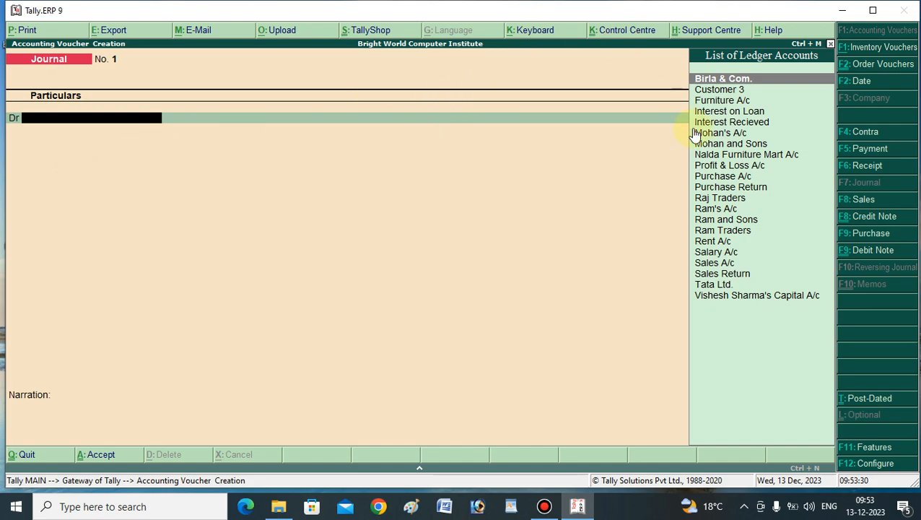
Set the journal voucher date to 1-1-2024
left_click(859, 86)
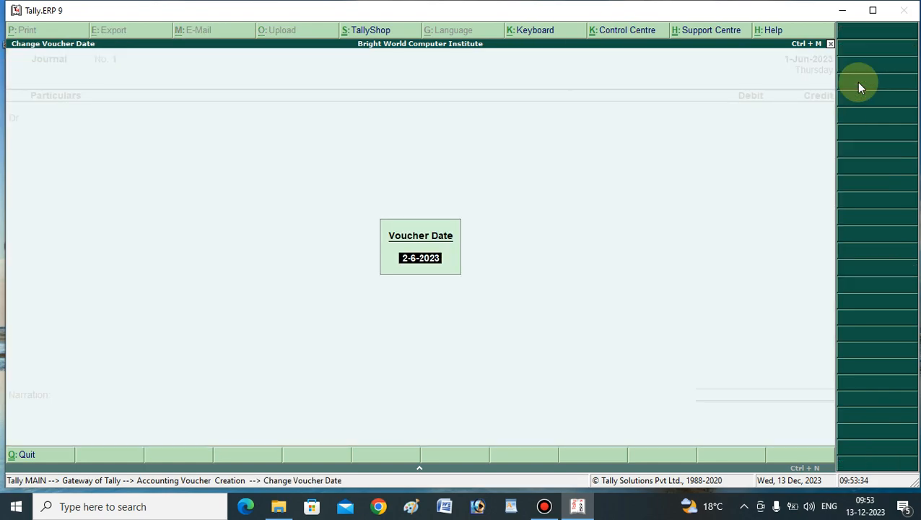
type("1-1")
key("Return")
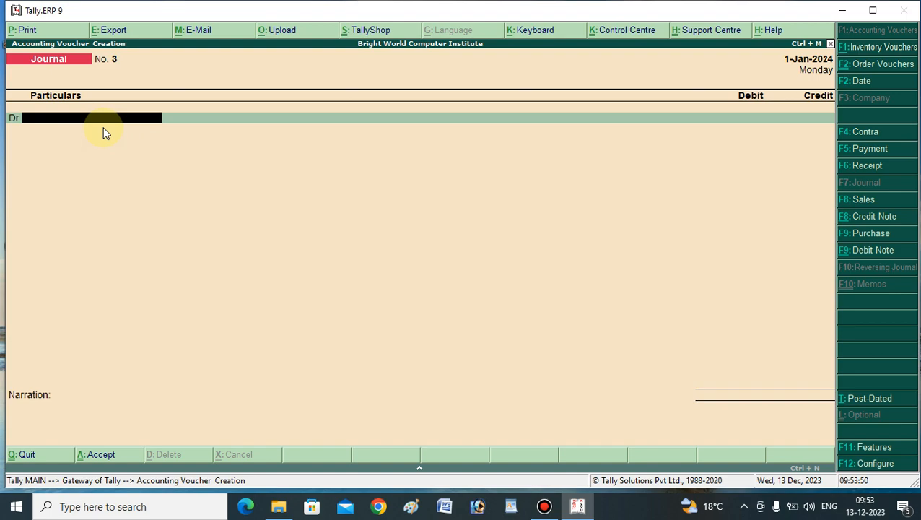
Debit Tata Ltd. with 7,035.62 on the first line of the journal voucher
type("Ta")
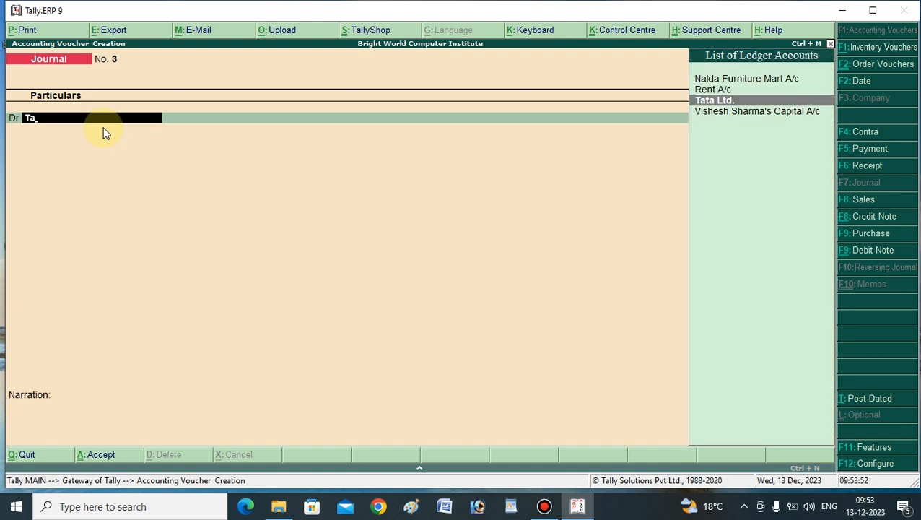
key("Return")
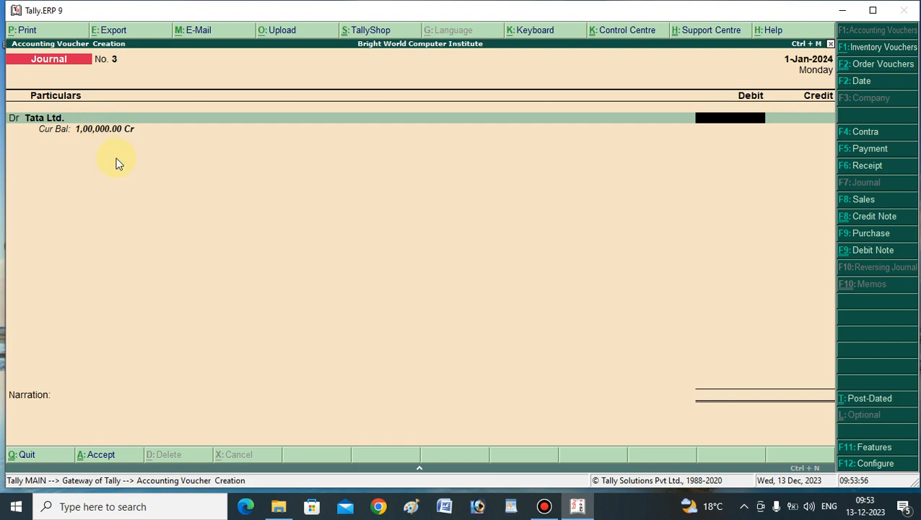
type("7035.62")
key("Return")
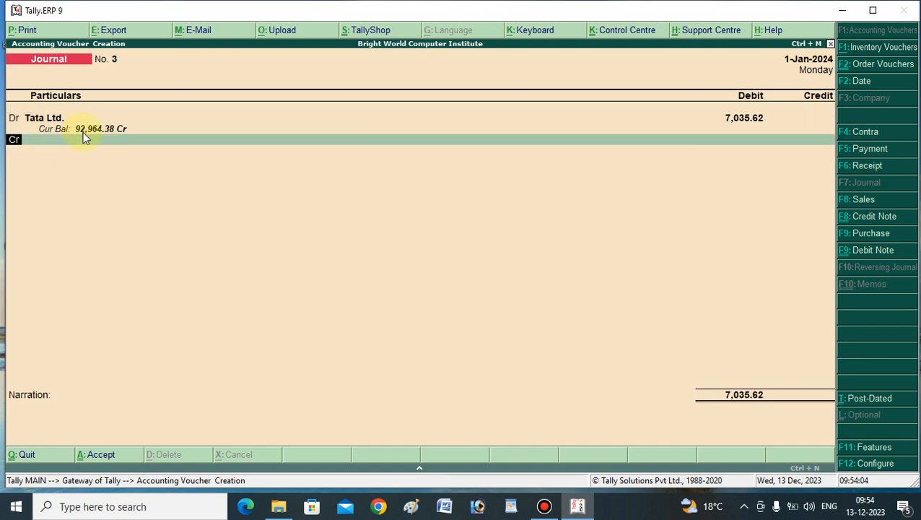
Replace Tata Ltd. with Interest on Loan as the debit ledger of the journal voucher
key("BackSpace")
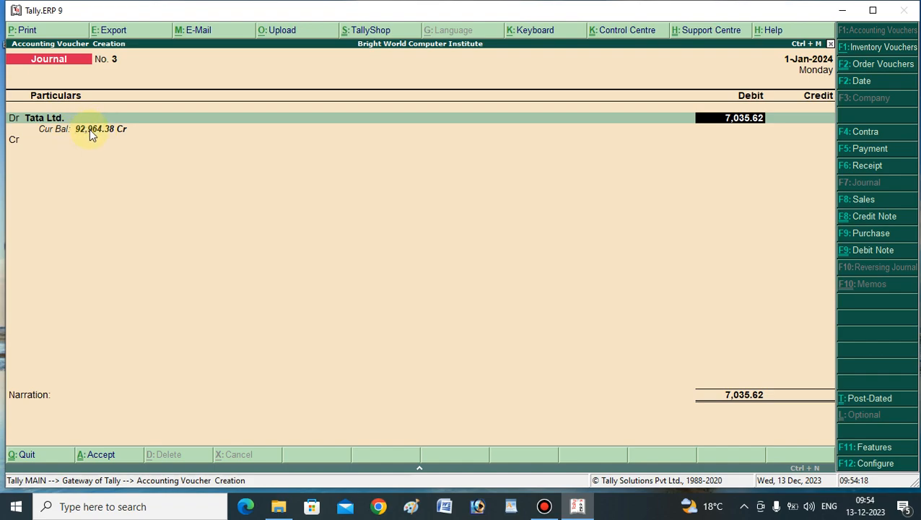
key("BackSpace")
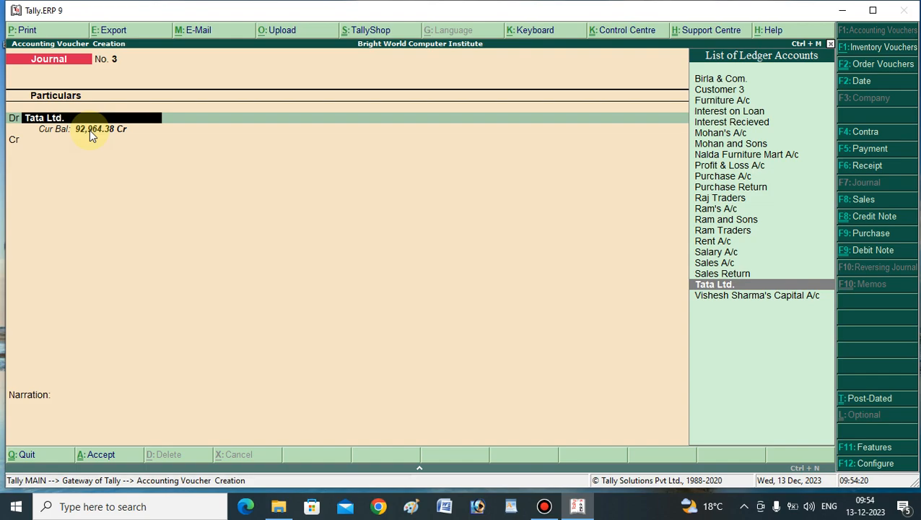
type("Ca")
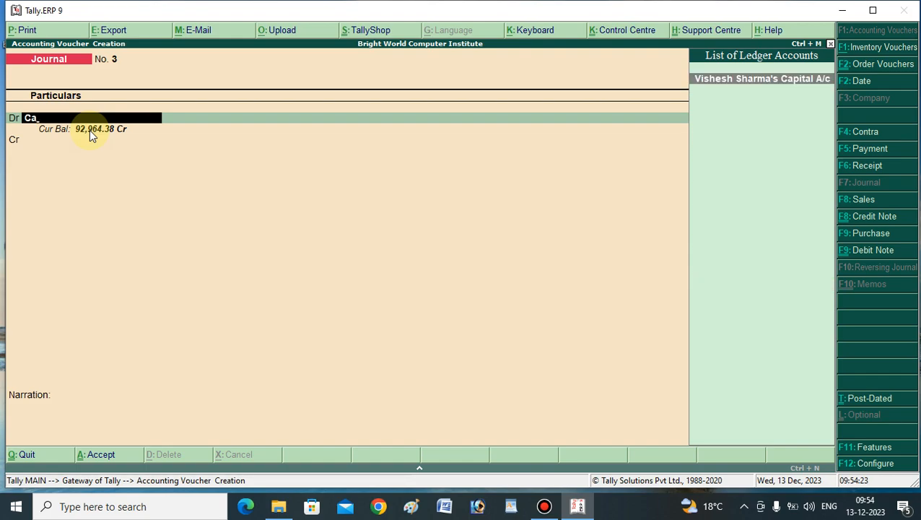
key("BackSpace")
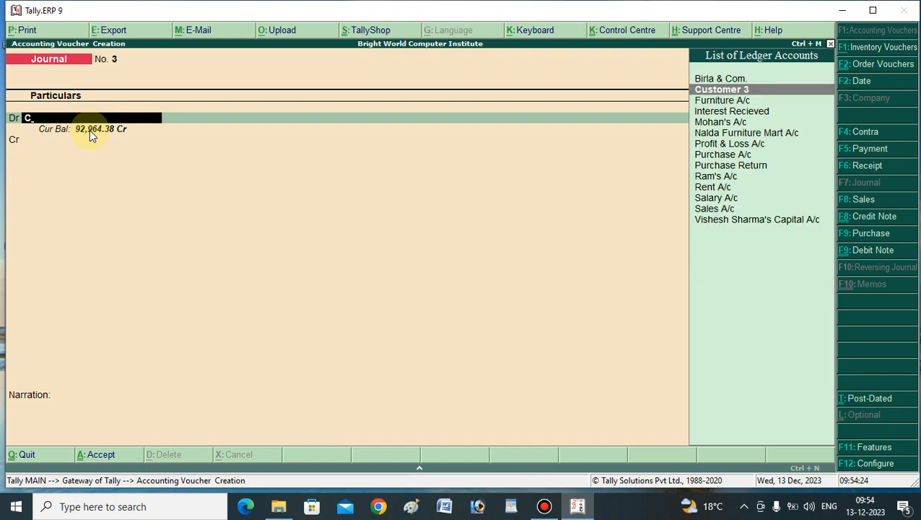
key("BackSpace")
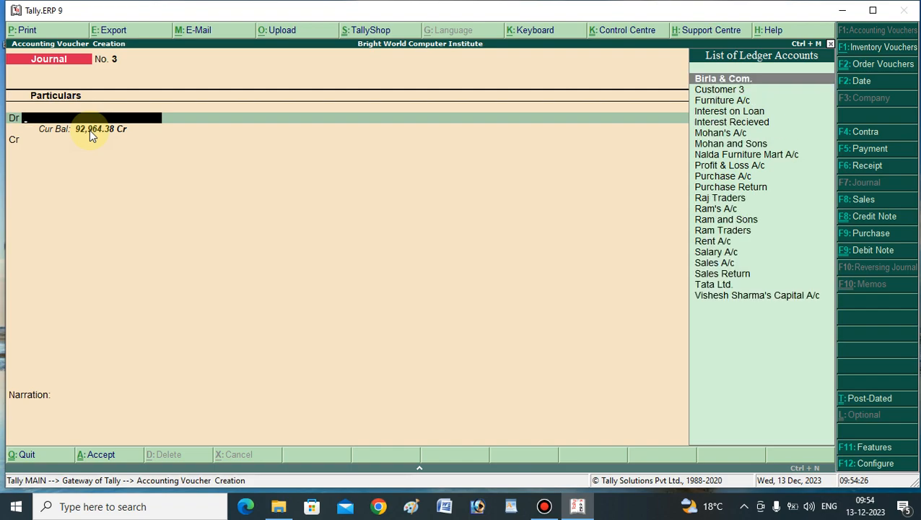
type("In")
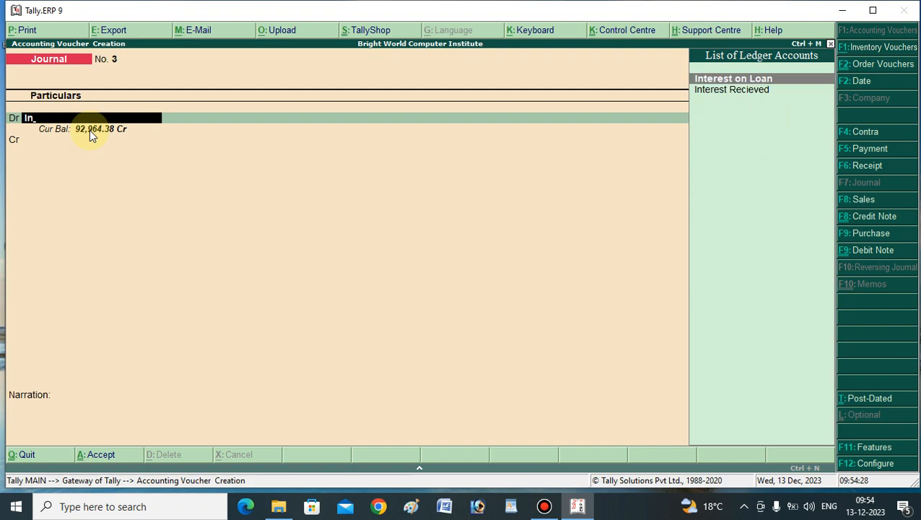
key("Return")
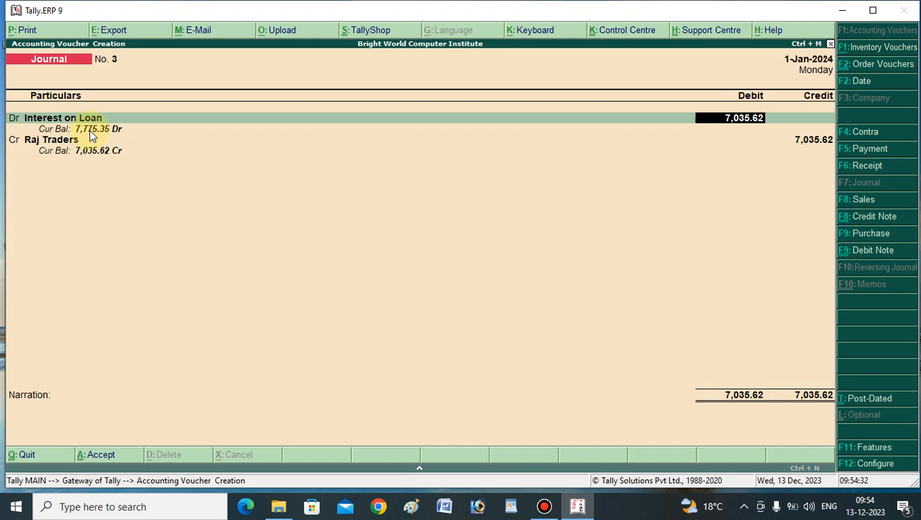
Keep the 7,035.62 debit, credit the same amount to Tata Ltd., and save the journal voucher without a narration
key("Return")
key("Return")
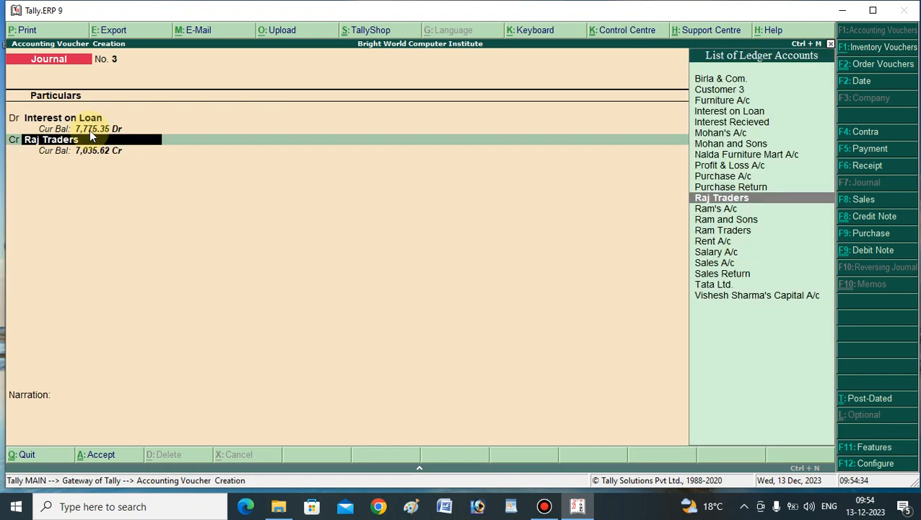
type("Ta")
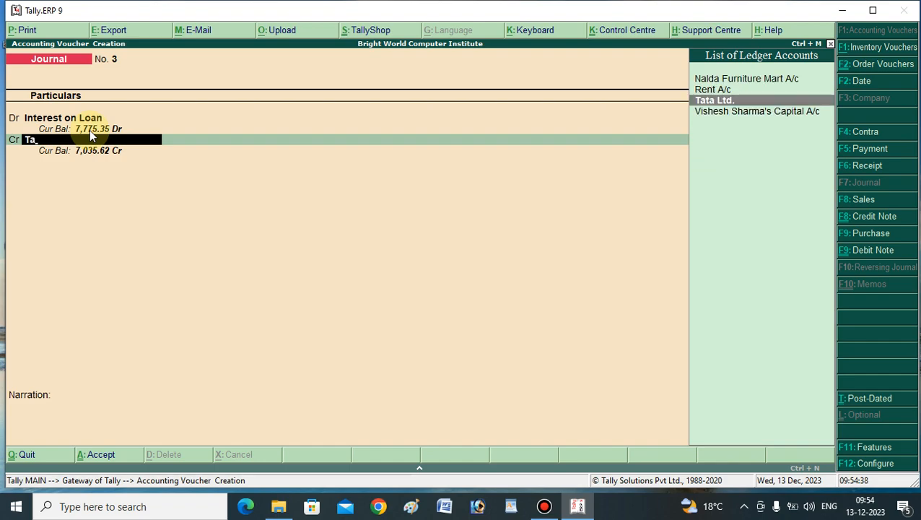
key("Return")
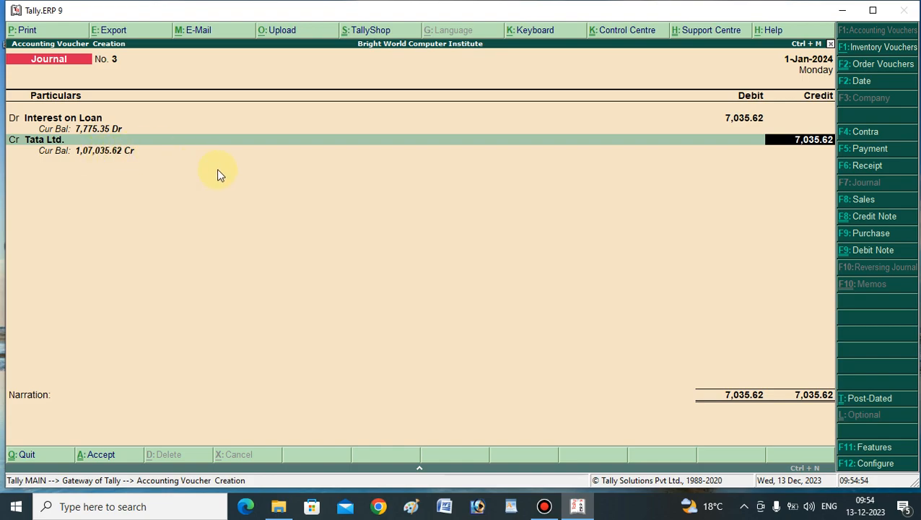
key("Return")
key("Return")
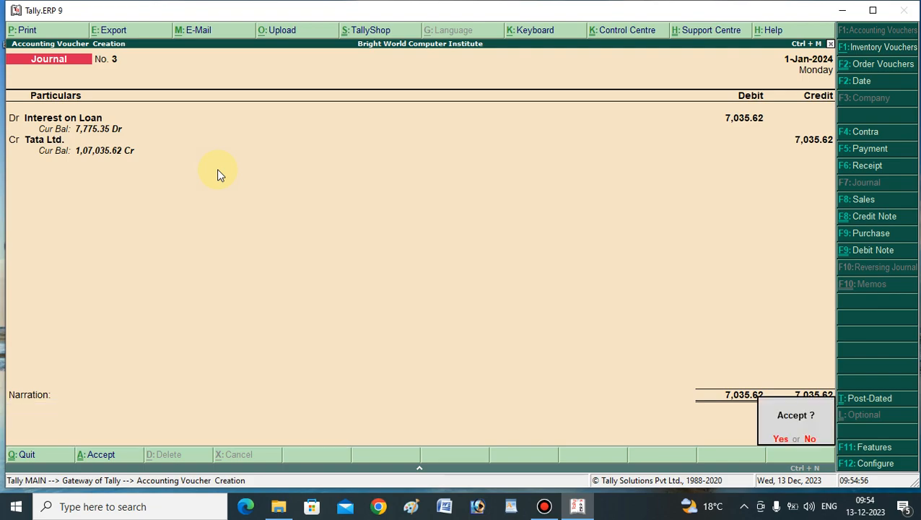
key("Return")
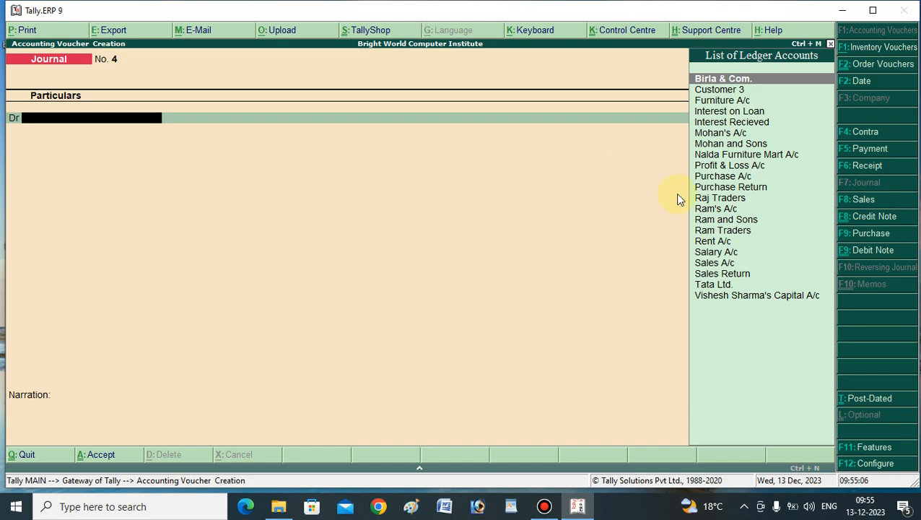
Start a payment voucher and debit Tata Ltd. with 1,07,035.62 for the loan plus interest
left_click(859, 151)
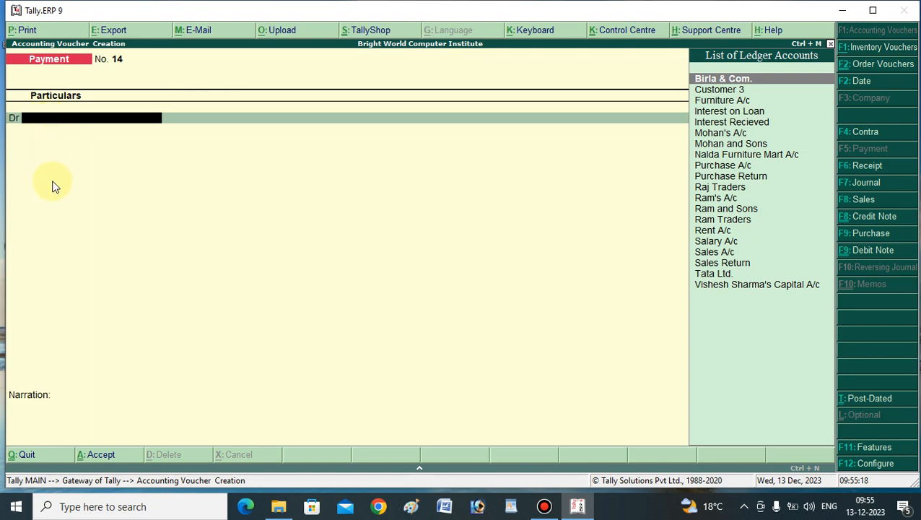
type("ta")
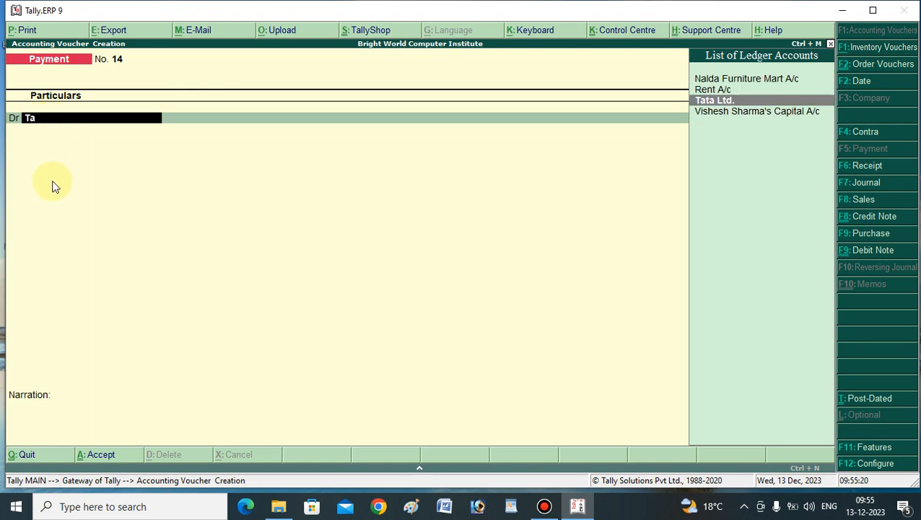
key("Return")
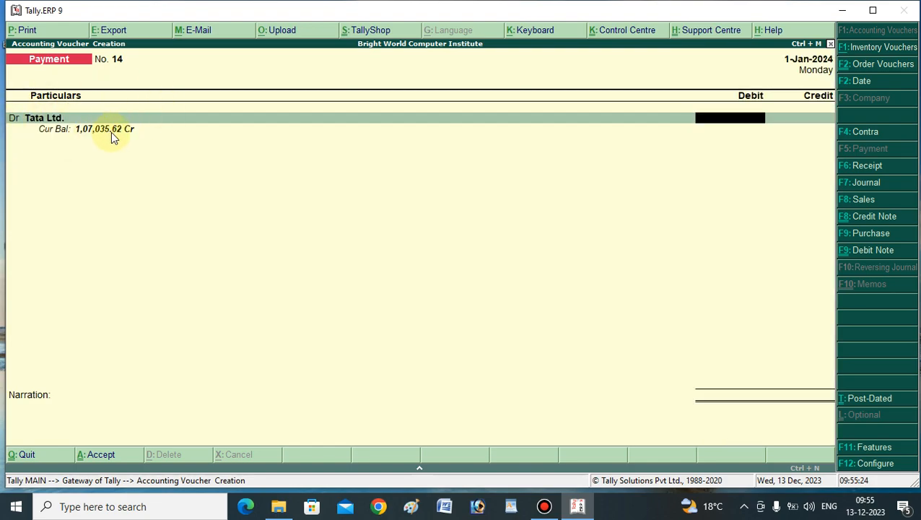
type("077035.62")
key("Return")
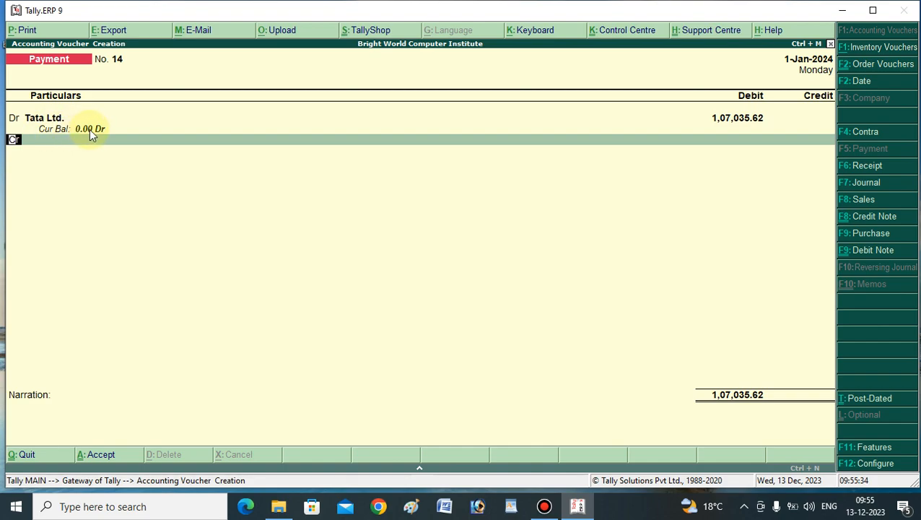
Try Cash as the credit ledger for the 1,07,035.62 payment and decline to accept the voucher
key("Return")
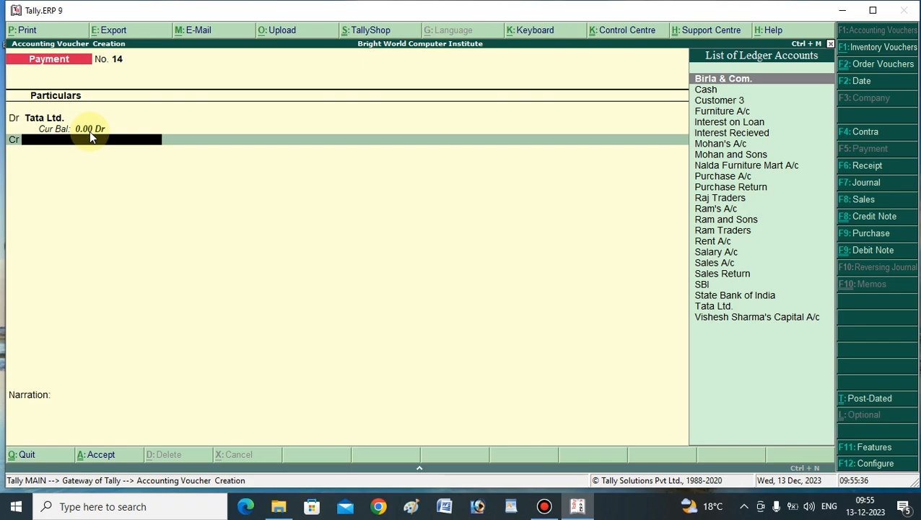
type("Cash")
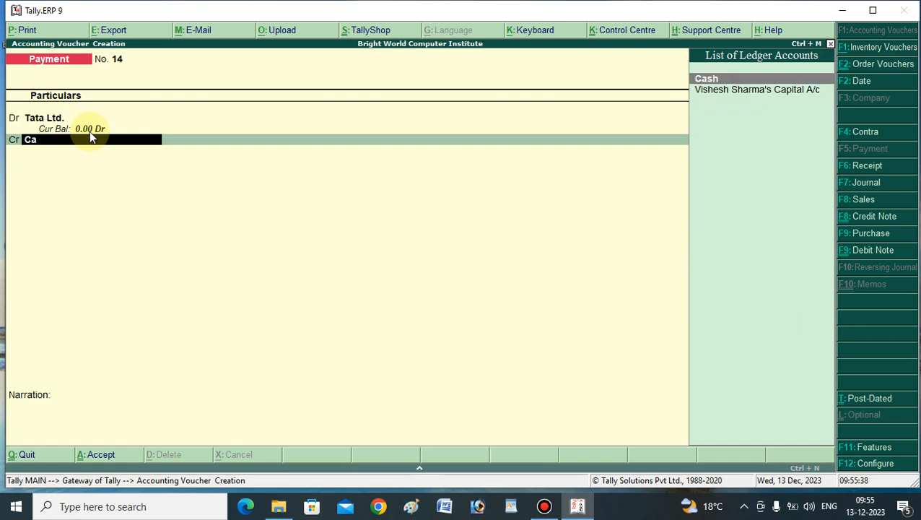
key("Return")
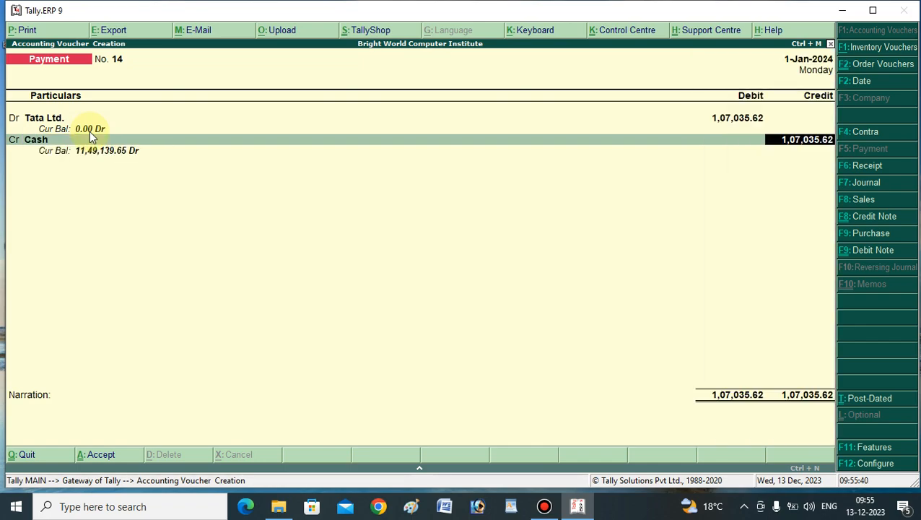
key("Return")
key("Return")
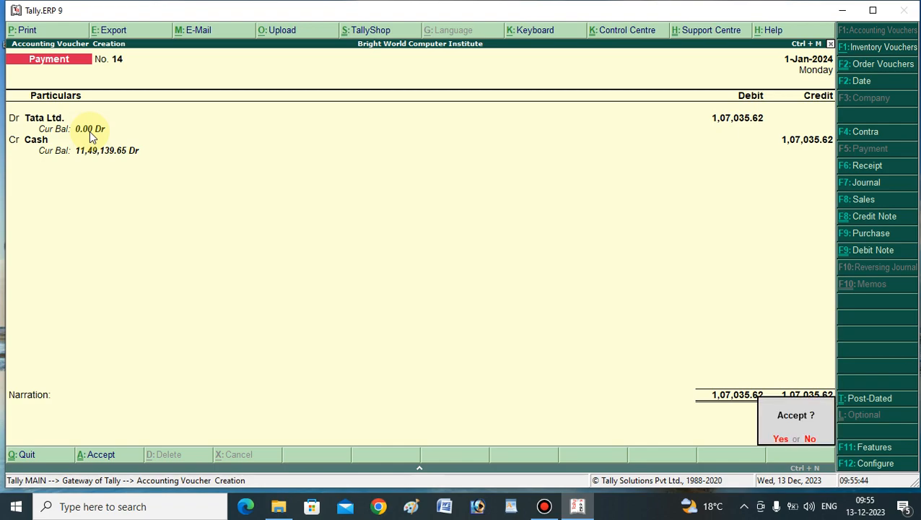
key("n")
Credit the 1,07,035.62 payment to State Bank of India instead of Cash and proceed to its bank allocations
key("BackSpace")
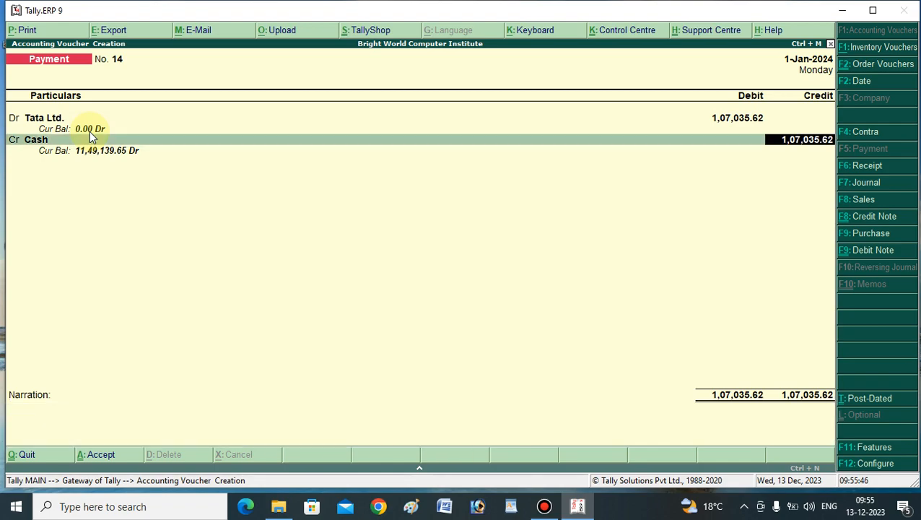
key("BackSpace")
type("S")
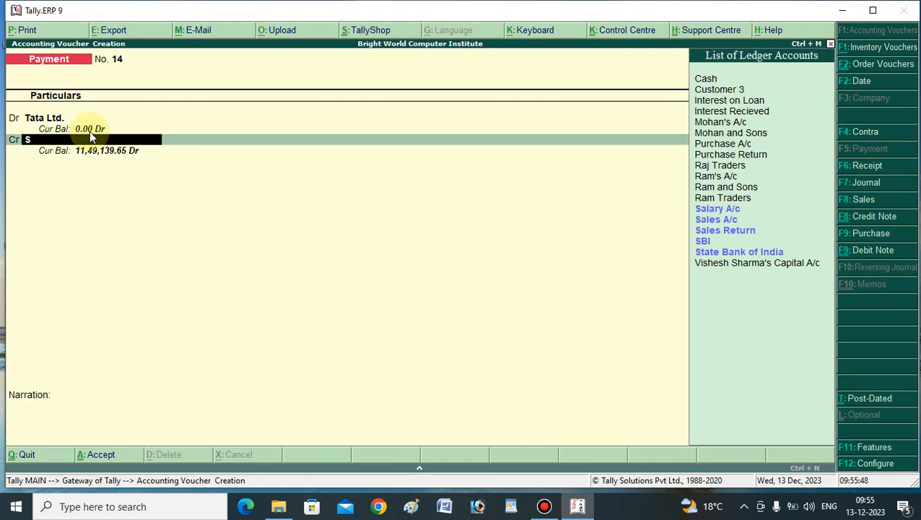
type("tate Bank of India")
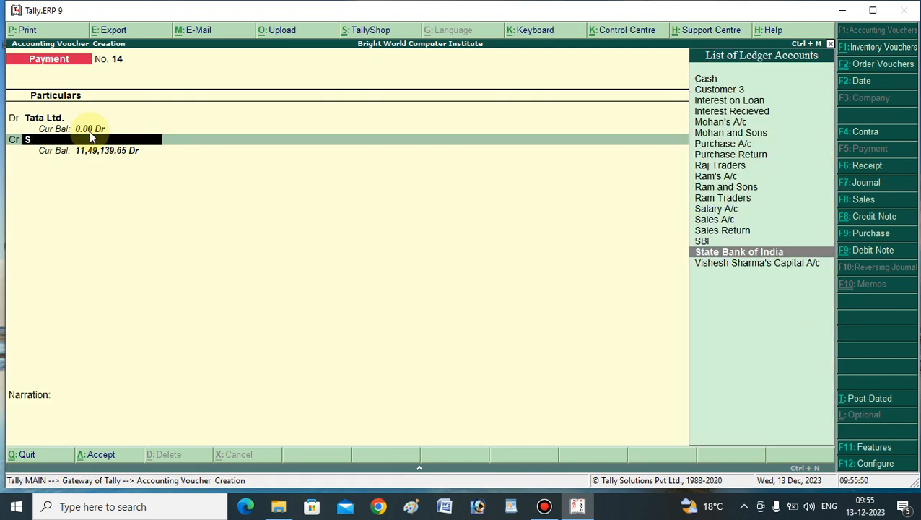
key("Return")
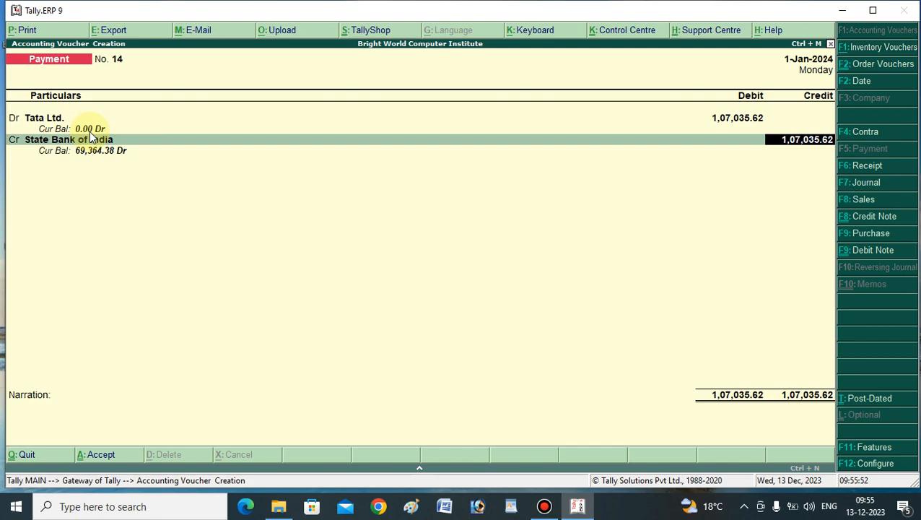
key("Return")
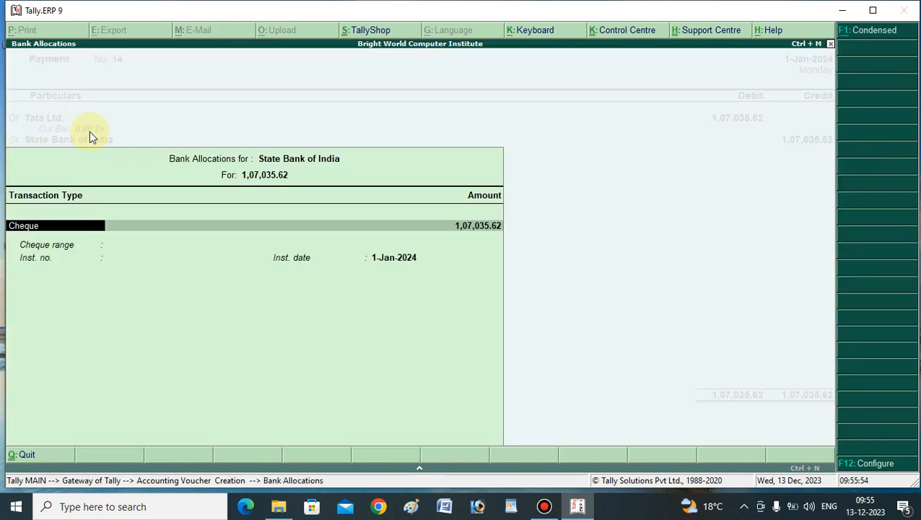
Allocate the bank payment as a cheque with range Not Applicable and instrument number 123456, and save the voucher without a narration
key("Return")
key("Return")
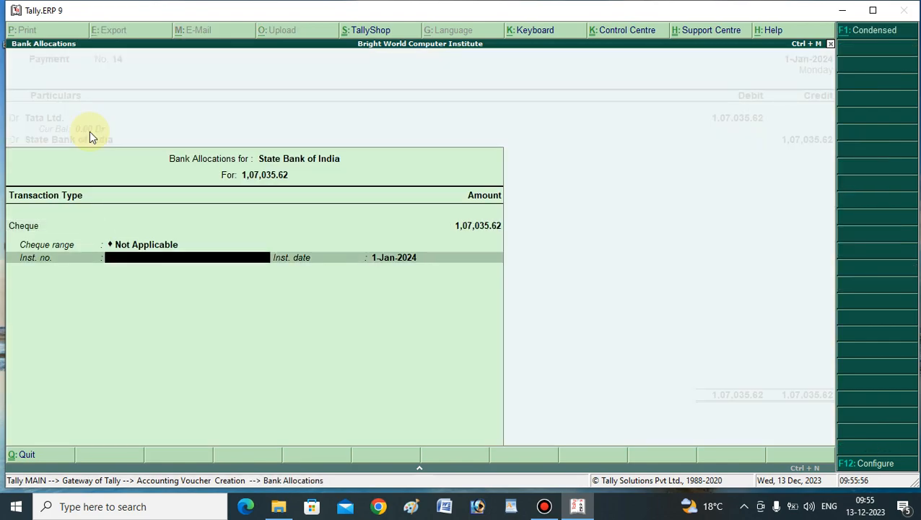
type("123456")
key("Return")
key("Return")
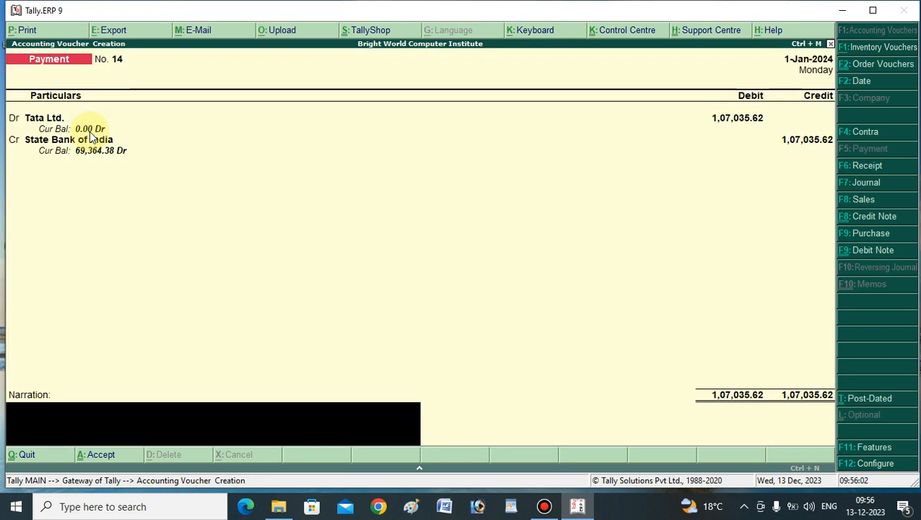
key("Return")
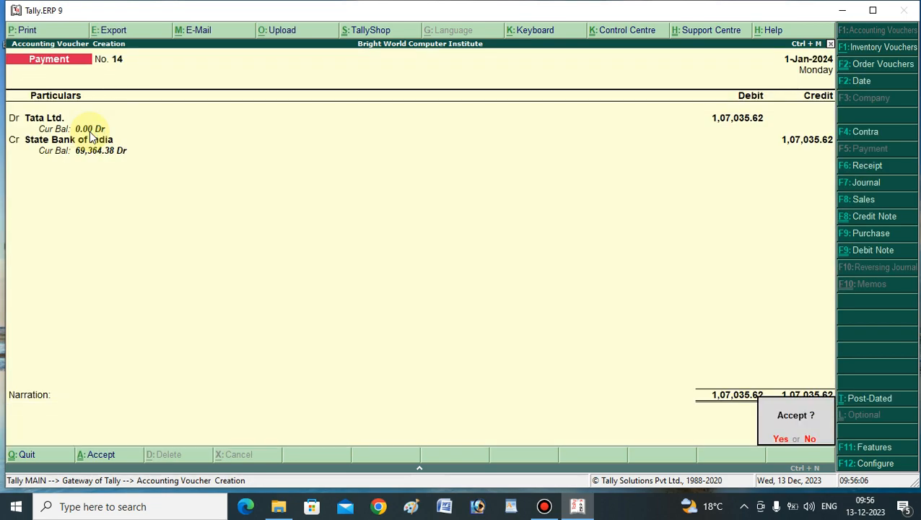
left_click(91, 136)
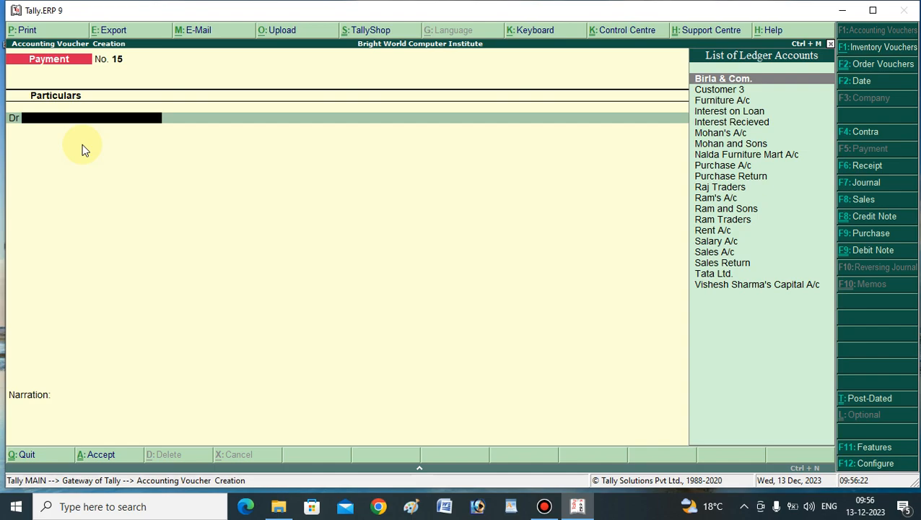
Leave payment voucher entry without quitting the program and open the Day Book report
key("Escape")
key("Return")
key("Escape")
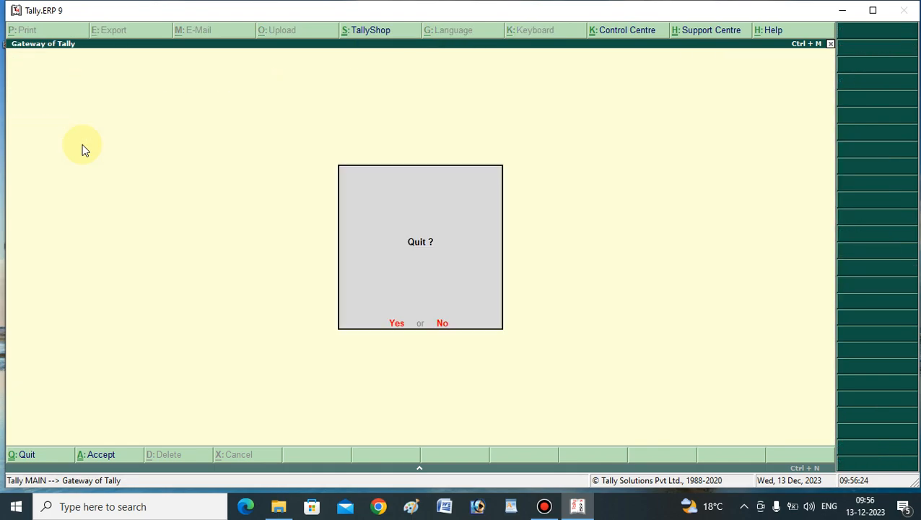
key("Escape")
key("Up")
key("Up")
key("Return")
key("Down")
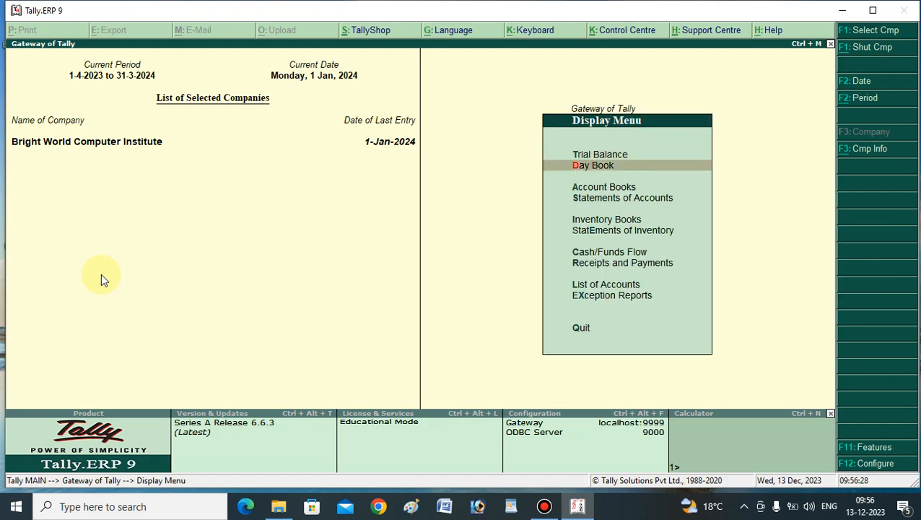
key("Return")
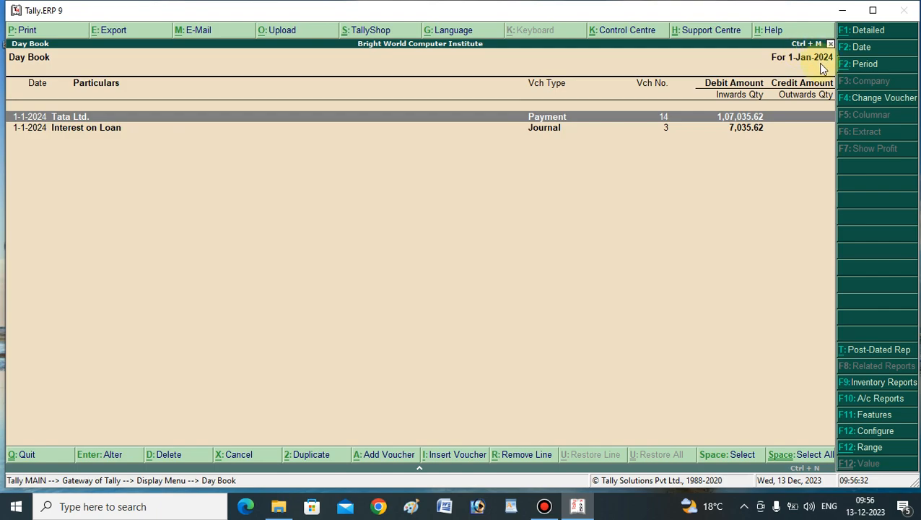
Examine the Tata Ltd. payment and the Interest on Loan journal entries in the Day Book
left_click(532, 134)
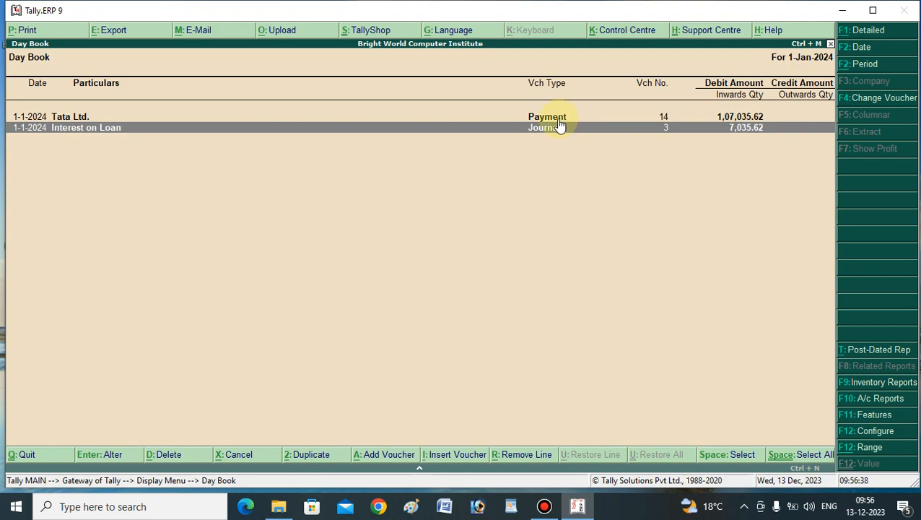
left_click(558, 118)
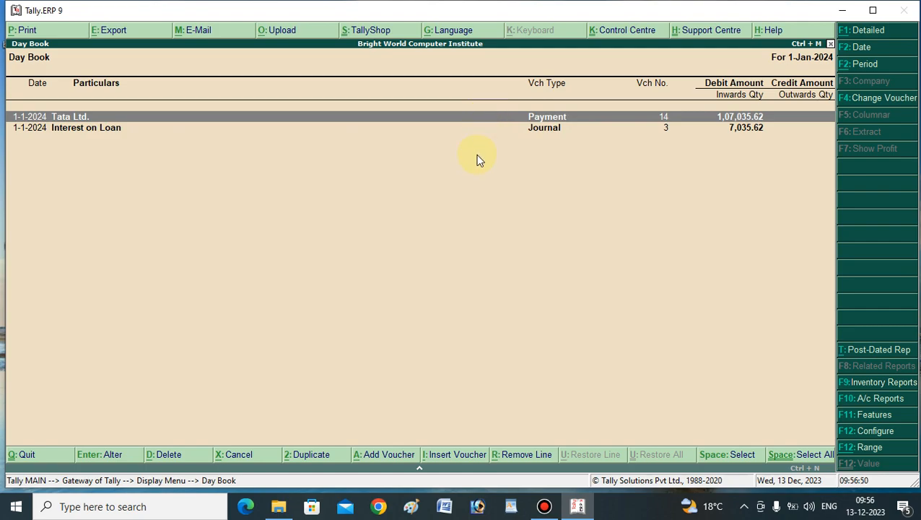
left_click(551, 133)
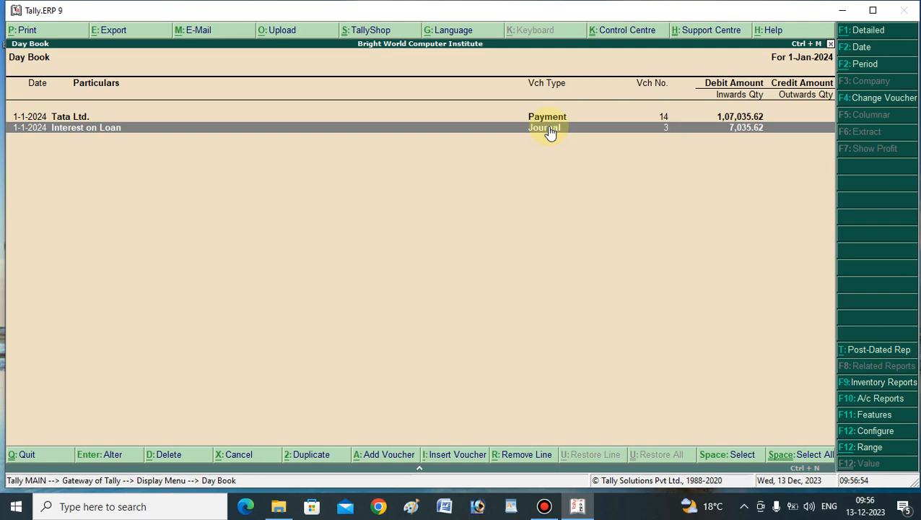
left_click(549, 123)
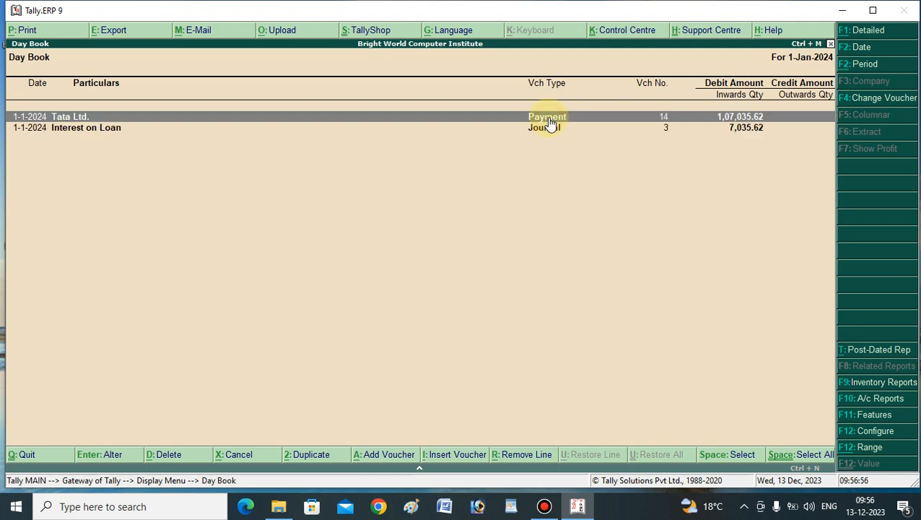